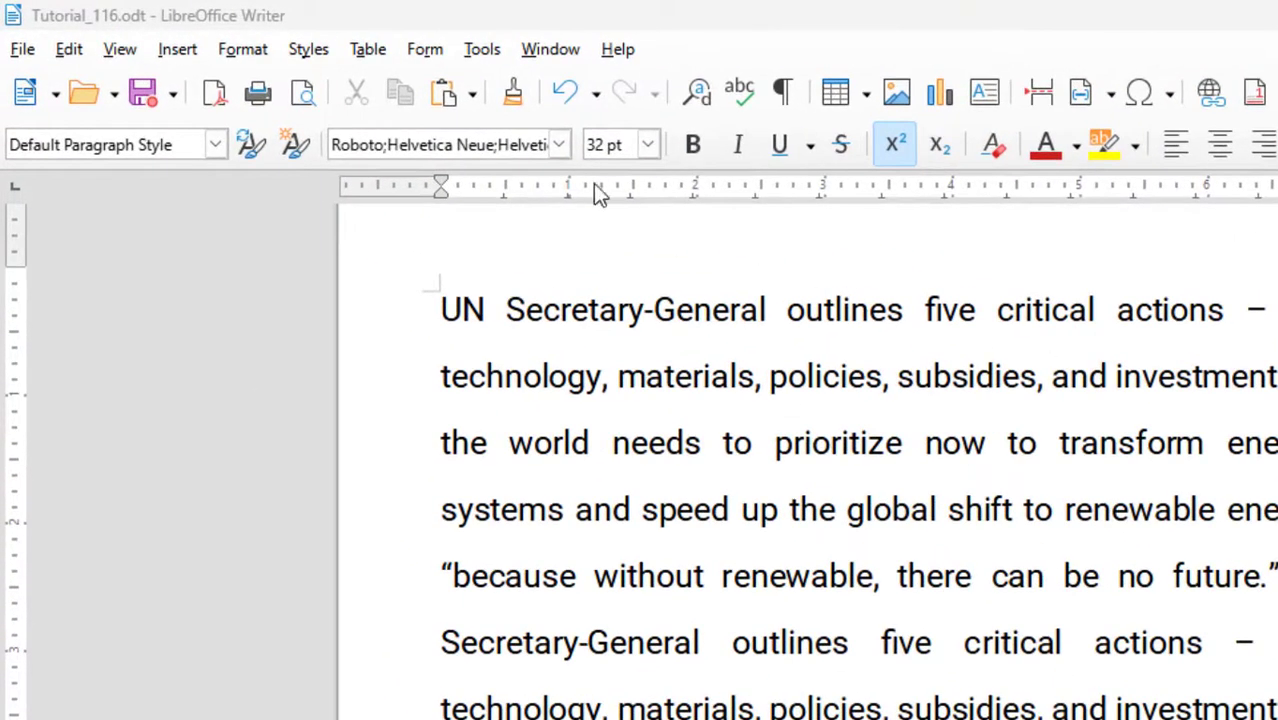
Add a CONFIDENTIAL text watermark in Liberation Sans at 45°, coloured black
{"action": "left_click", "coordinate": [241, 50]}
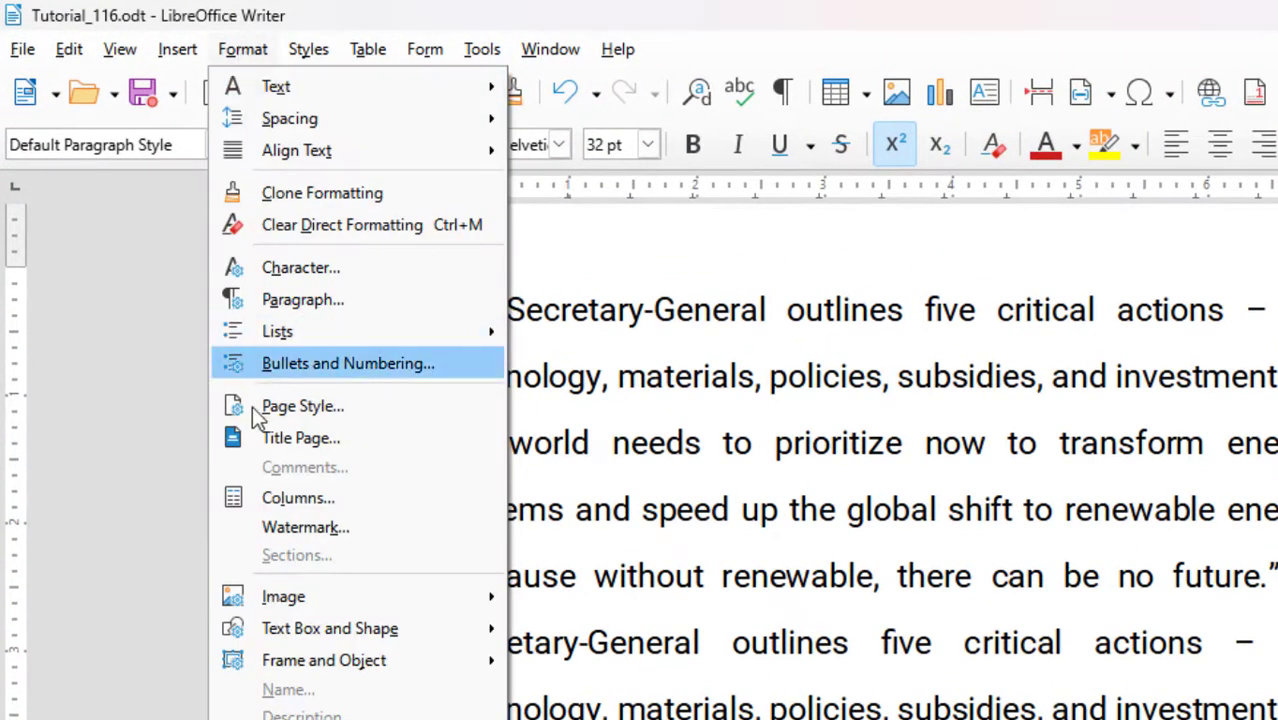
{"action": "left_click", "coordinate": [280, 527]}
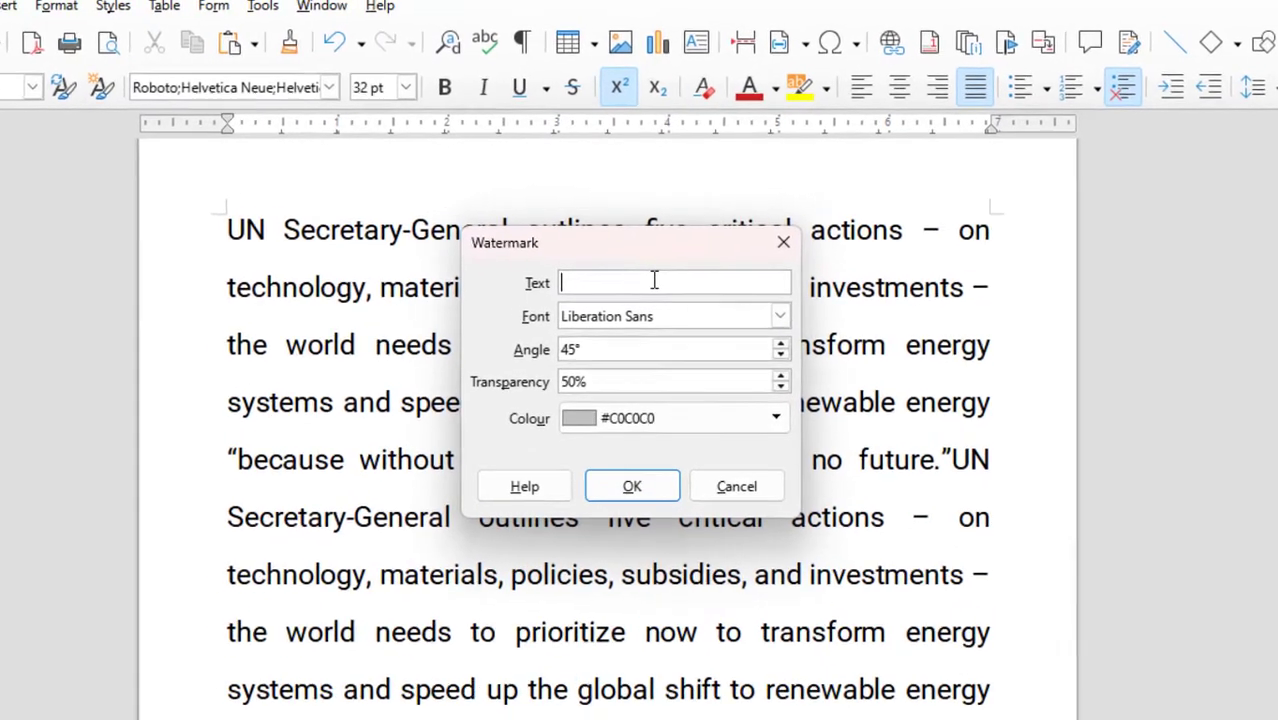
{"action": "type", "text": "CON"}
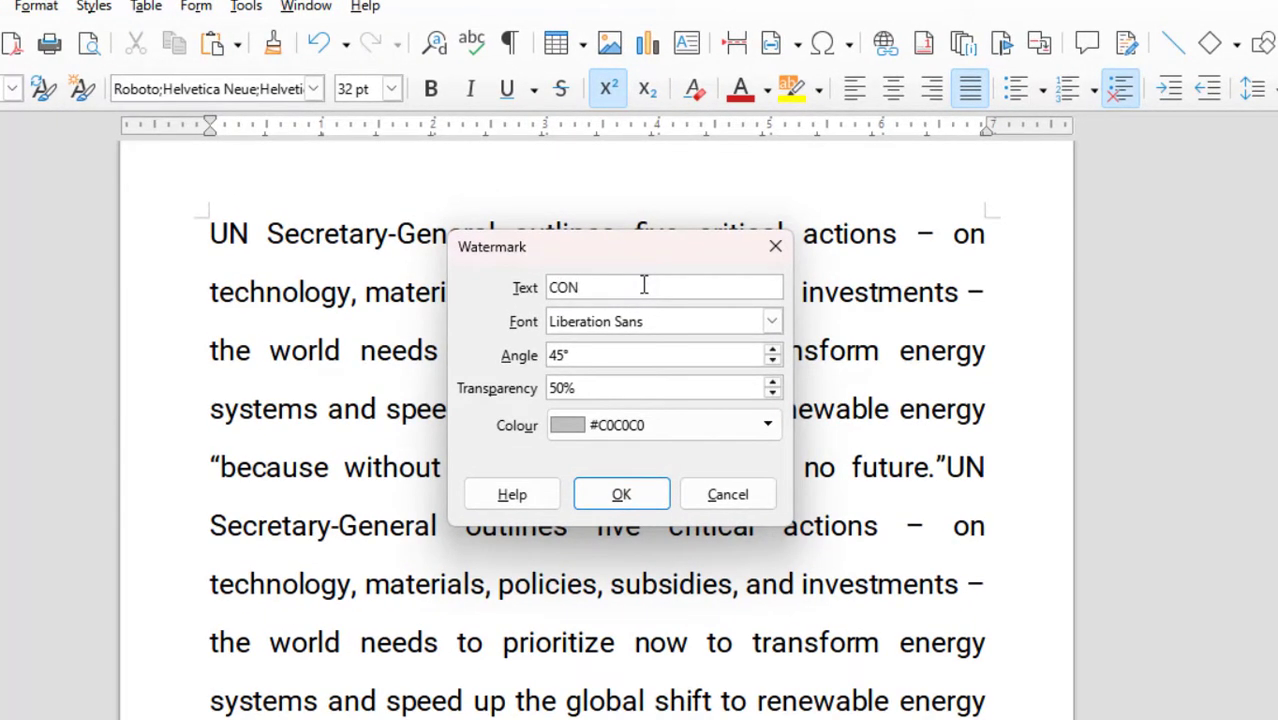
{"action": "type", "text": "FIDENTIAL"}
{"action": "left_click", "coordinate": [772, 322]}
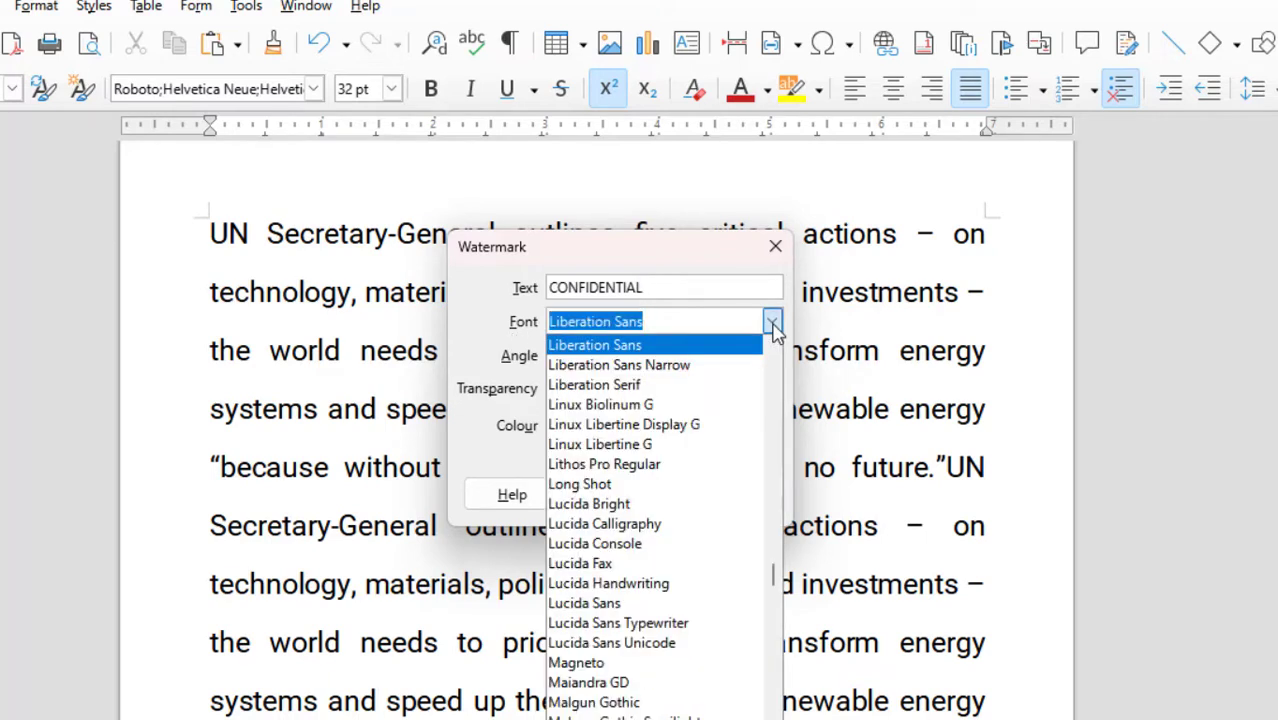
{"action": "left_click", "coordinate": [773, 326]}
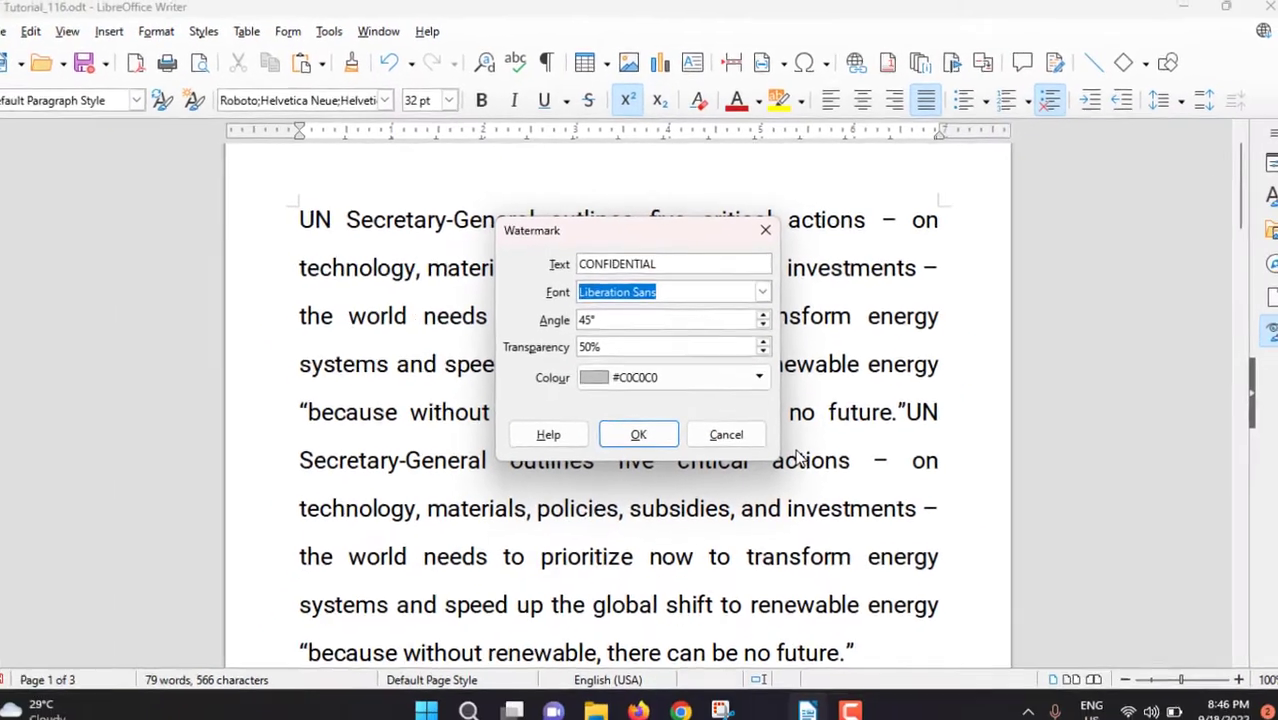
{"action": "key", "text": "Return"}
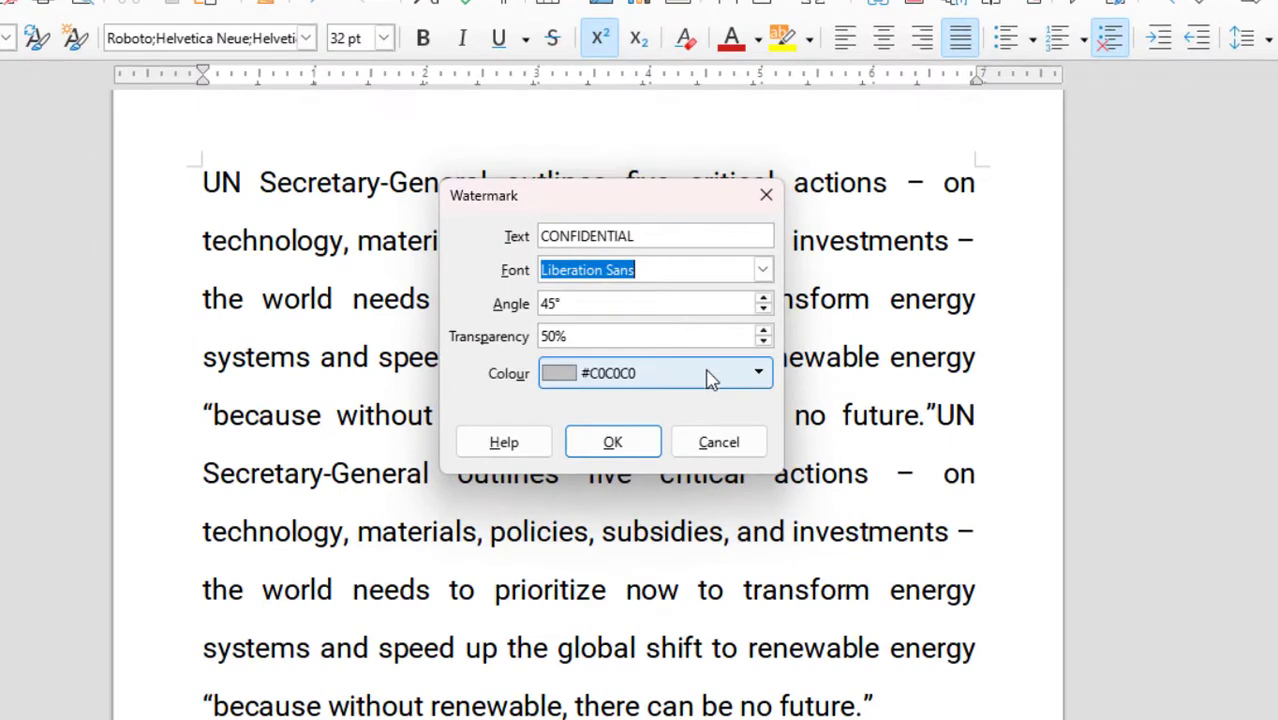
{"action": "left_click", "coordinate": [758, 378]}
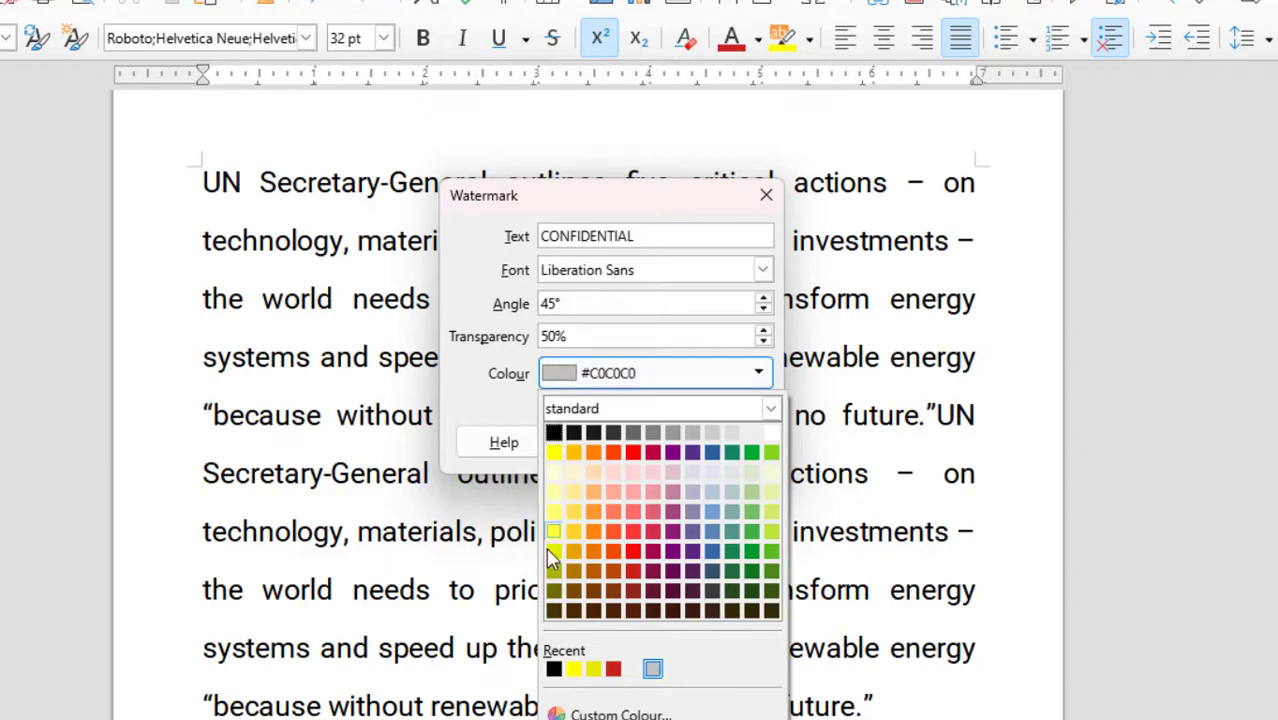
{"action": "left_click", "coordinate": [554, 433]}
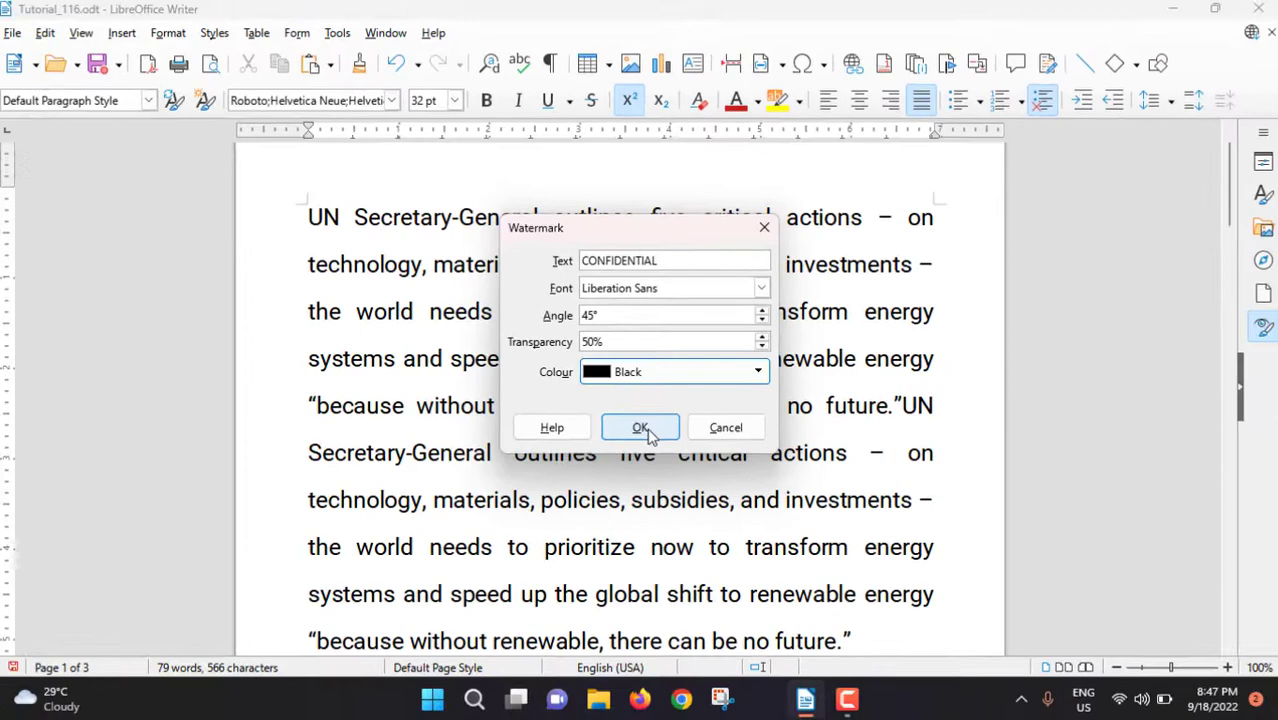
{"action": "left_click", "coordinate": [645, 430]}
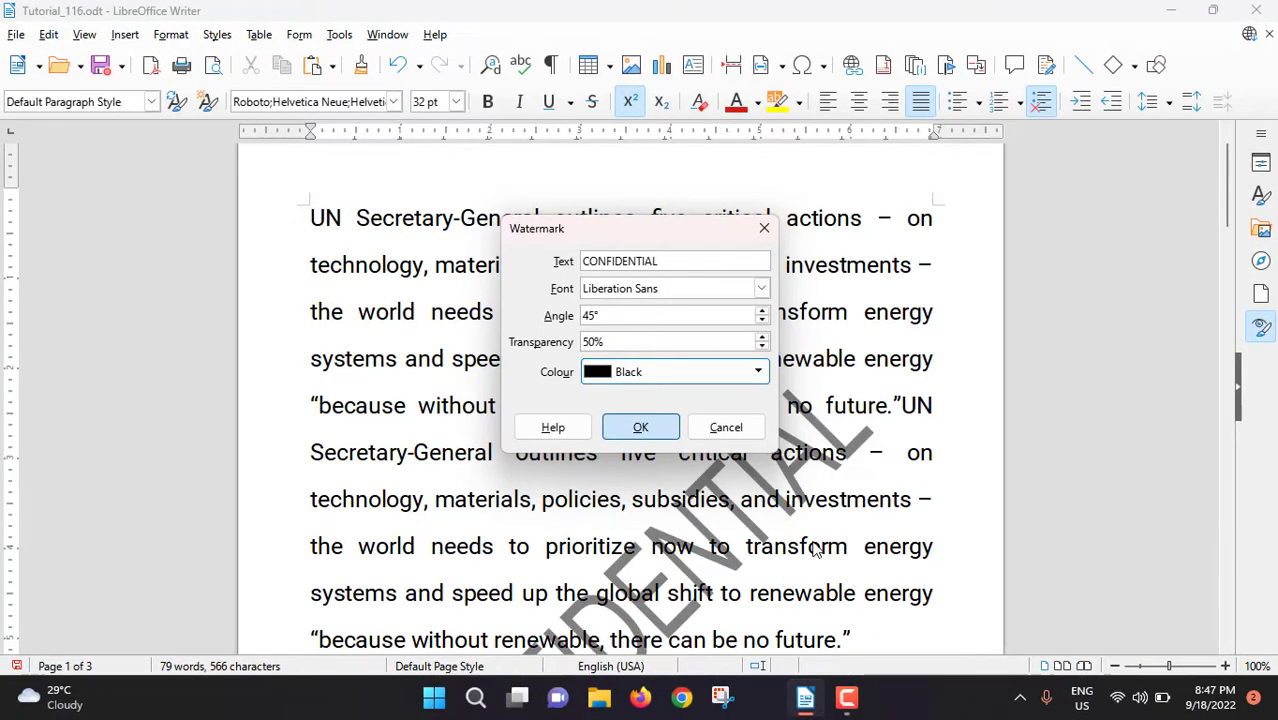
Close the Watermark dialog and scroll through the pages to check the CONFIDENTIAL watermark
{"action": "left_click", "coordinate": [726, 428]}
{"action": "scroll", "coordinate": [819, 534], "scroll_direction": "up", "scroll_amount": 5}
{"action": "scroll", "coordinate": [790, 515], "scroll_direction": "down", "scroll_amount": 4}
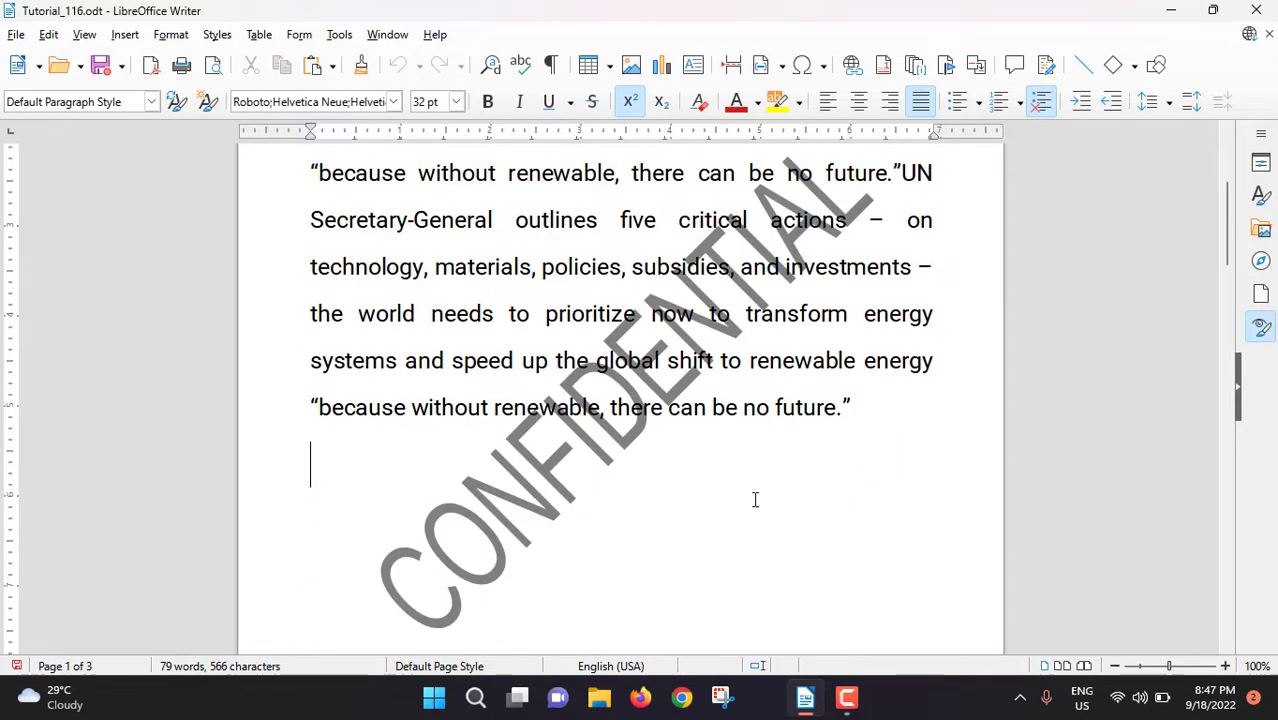
{"action": "scroll", "coordinate": [760, 495], "scroll_direction": "down", "scroll_amount": 5}
{"action": "scroll", "coordinate": [619, 442], "scroll_direction": "up", "scroll_amount": 3}
{"action": "scroll", "coordinate": [619, 442], "scroll_direction": "up", "scroll_amount": 3}
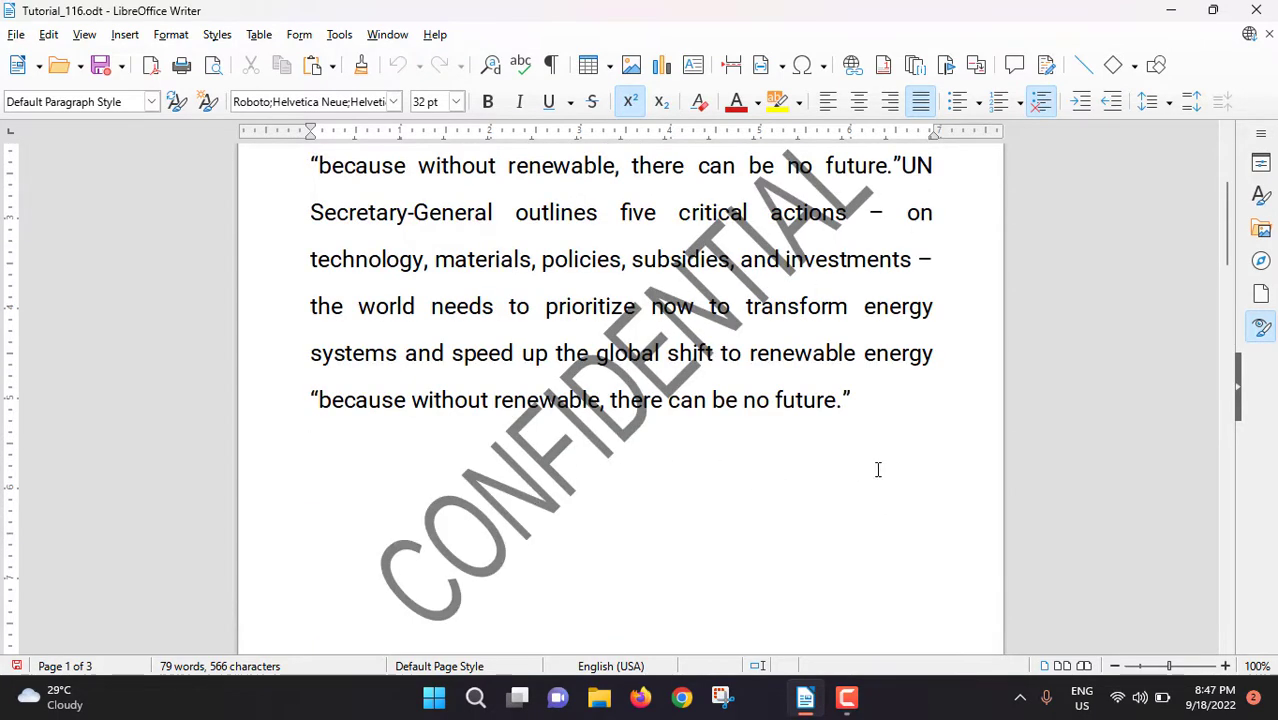
{"action": "scroll", "coordinate": [878, 469], "scroll_direction": "down", "scroll_amount": 5}
{"action": "scroll", "coordinate": [785, 476], "scroll_direction": "down", "scroll_amount": 4}
{"action": "scroll", "coordinate": [757, 416], "scroll_direction": "down", "scroll_amount": 5}
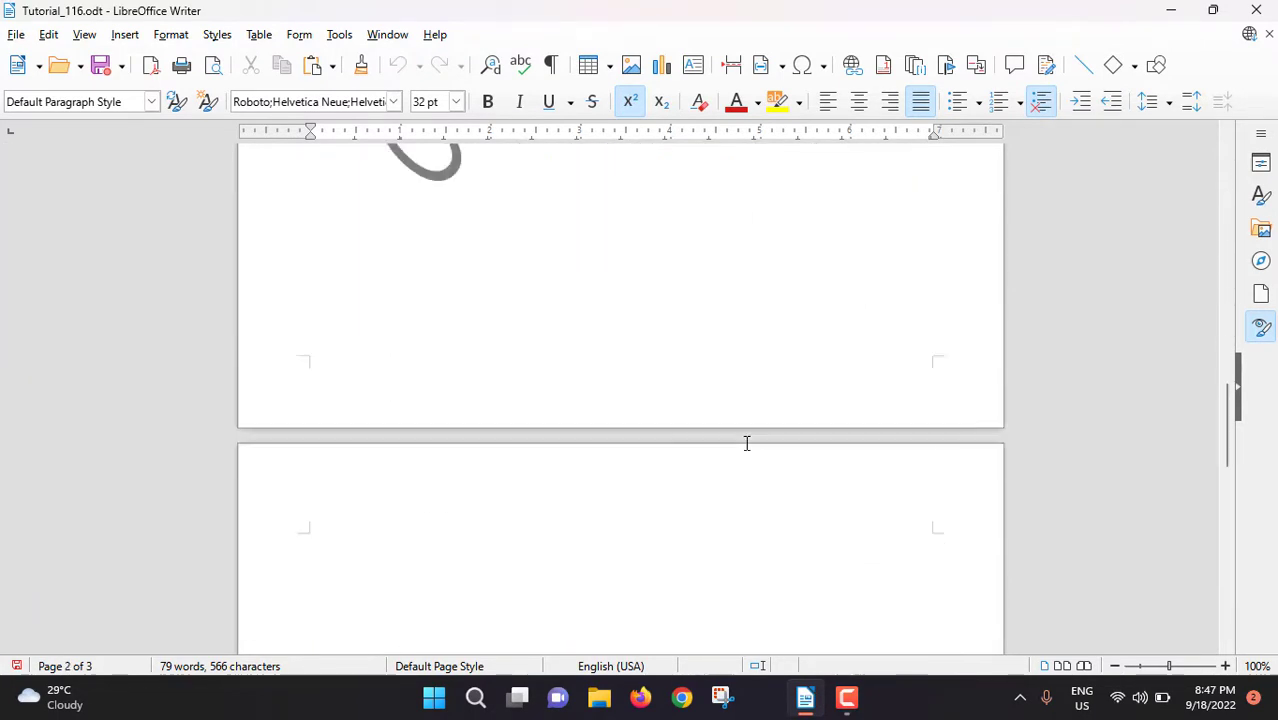
{"action": "scroll", "coordinate": [747, 442], "scroll_direction": "up", "scroll_amount": 5}
{"action": "scroll", "coordinate": [747, 442], "scroll_direction": "up", "scroll_amount": 3}
{"action": "scroll", "coordinate": [745, 448], "scroll_direction": "down", "scroll_amount": 3}
{"action": "scroll", "coordinate": [745, 448], "scroll_direction": "down", "scroll_amount": 5}
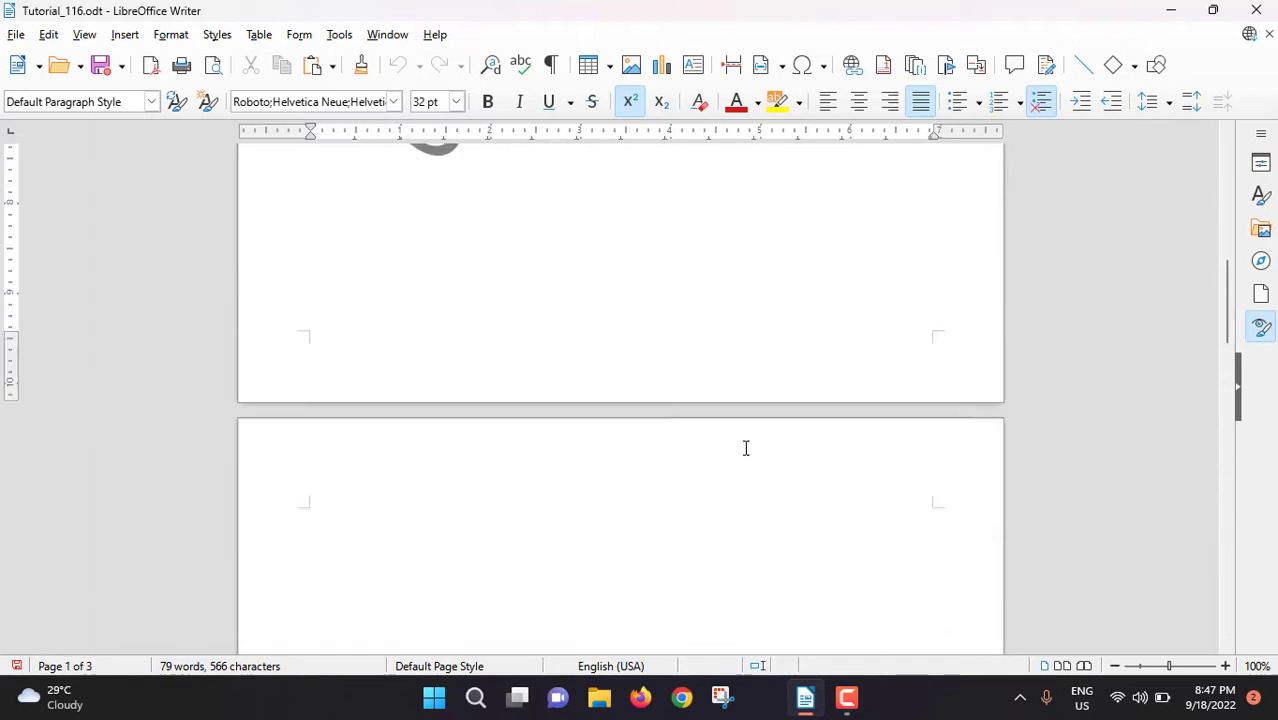
{"action": "scroll", "coordinate": [745, 448], "scroll_direction": "up", "scroll_amount": 15}
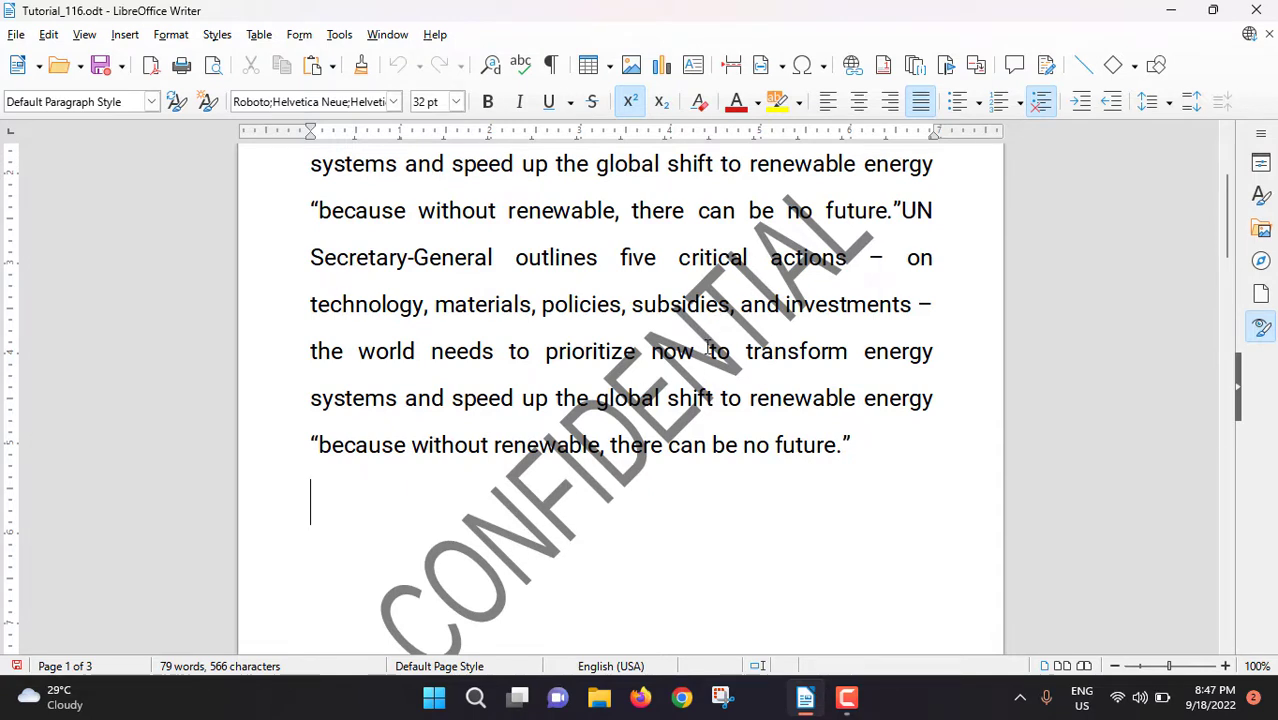
Restyle the watermark to Long Shot font, 90° angle, 60% transparency and yellow
{"action": "left_click", "coordinate": [171, 34]}
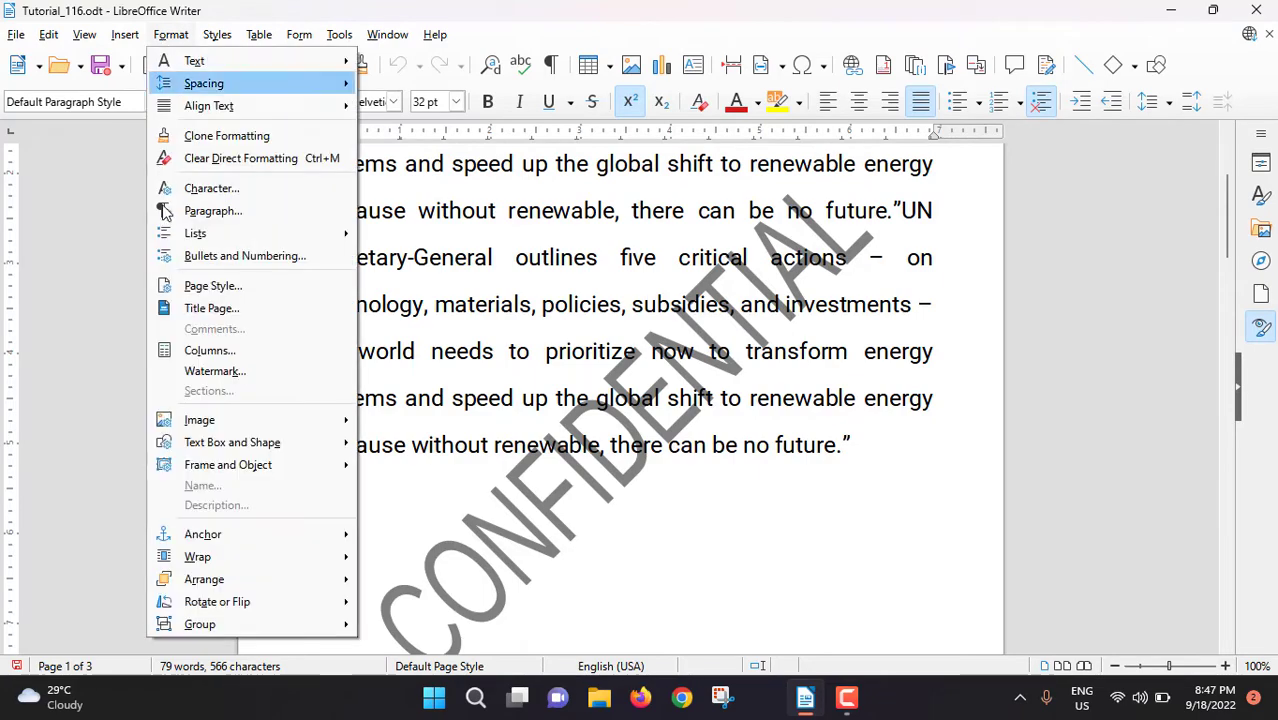
{"action": "left_click", "coordinate": [199, 372]}
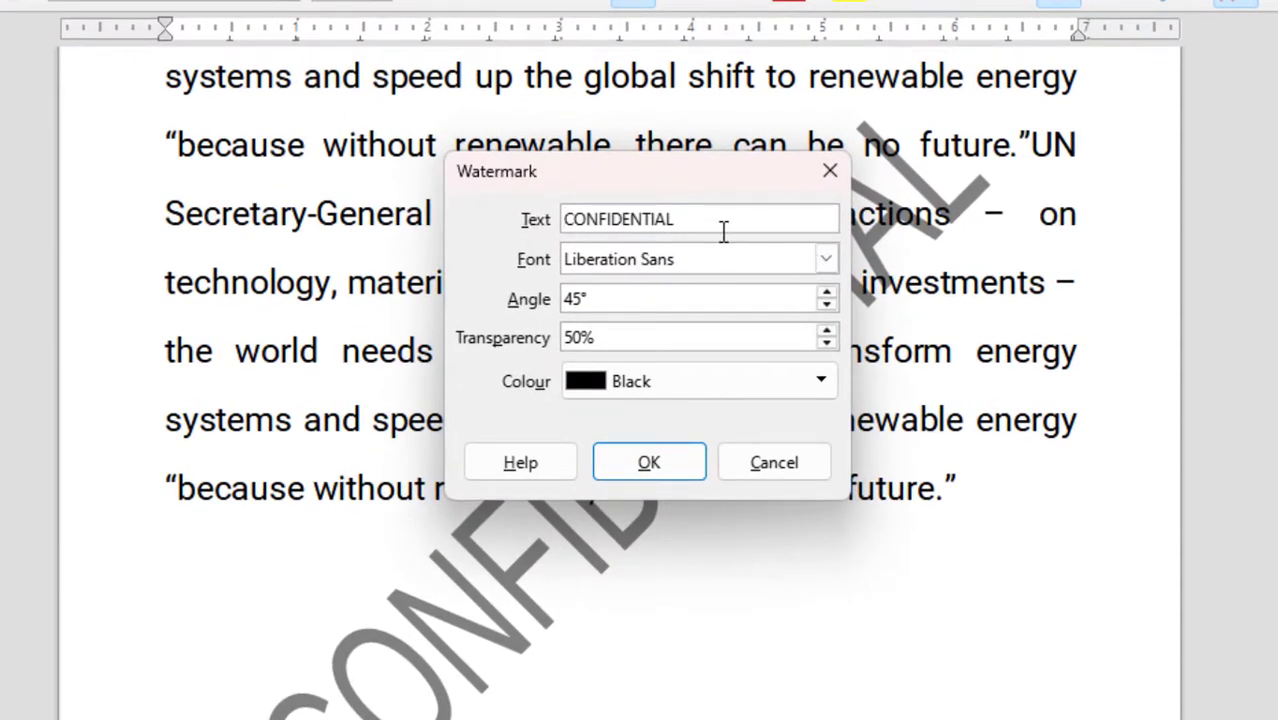
{"action": "left_click", "coordinate": [826, 259]}
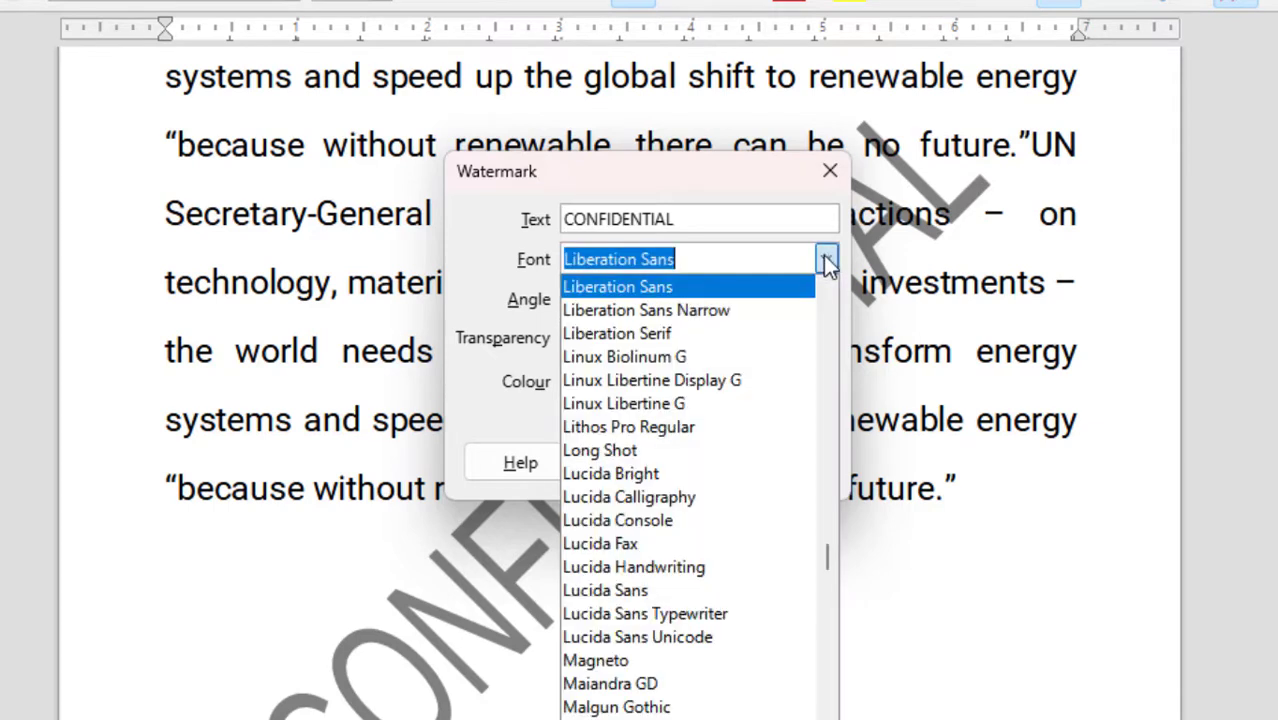
{"action": "left_click", "coordinate": [698, 457]}
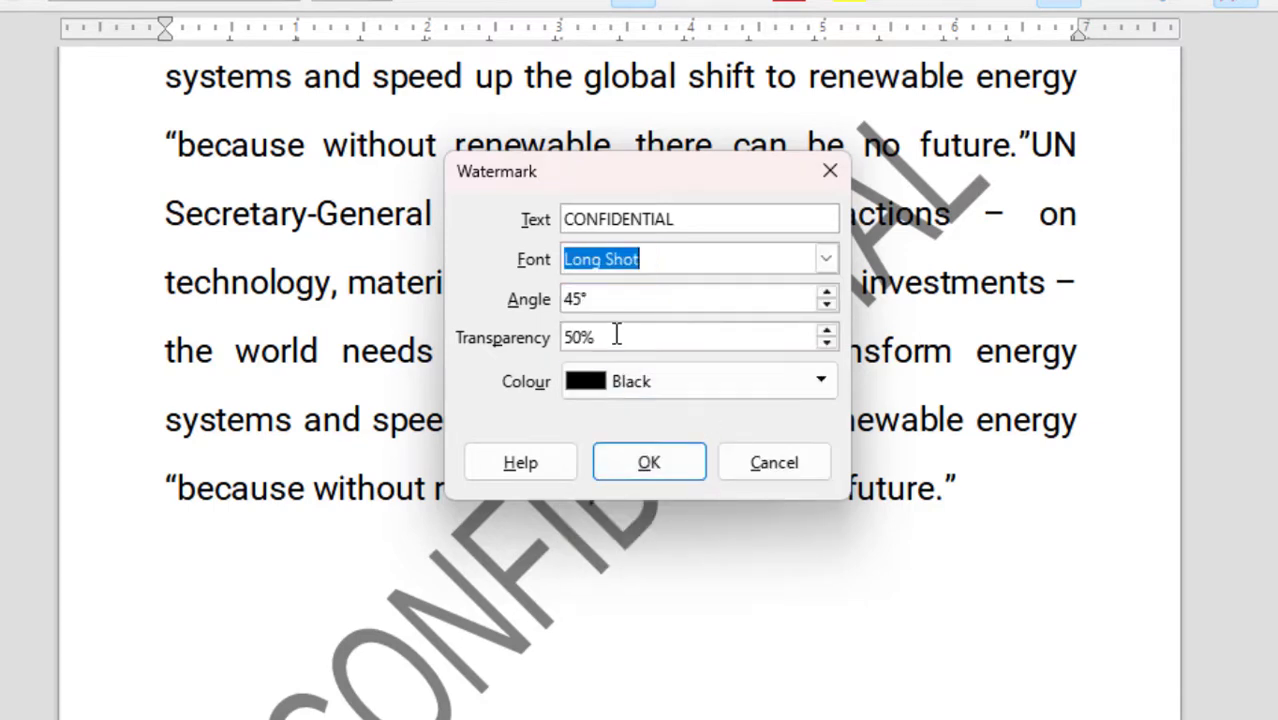
{"action": "left_click", "coordinate": [826, 294]}
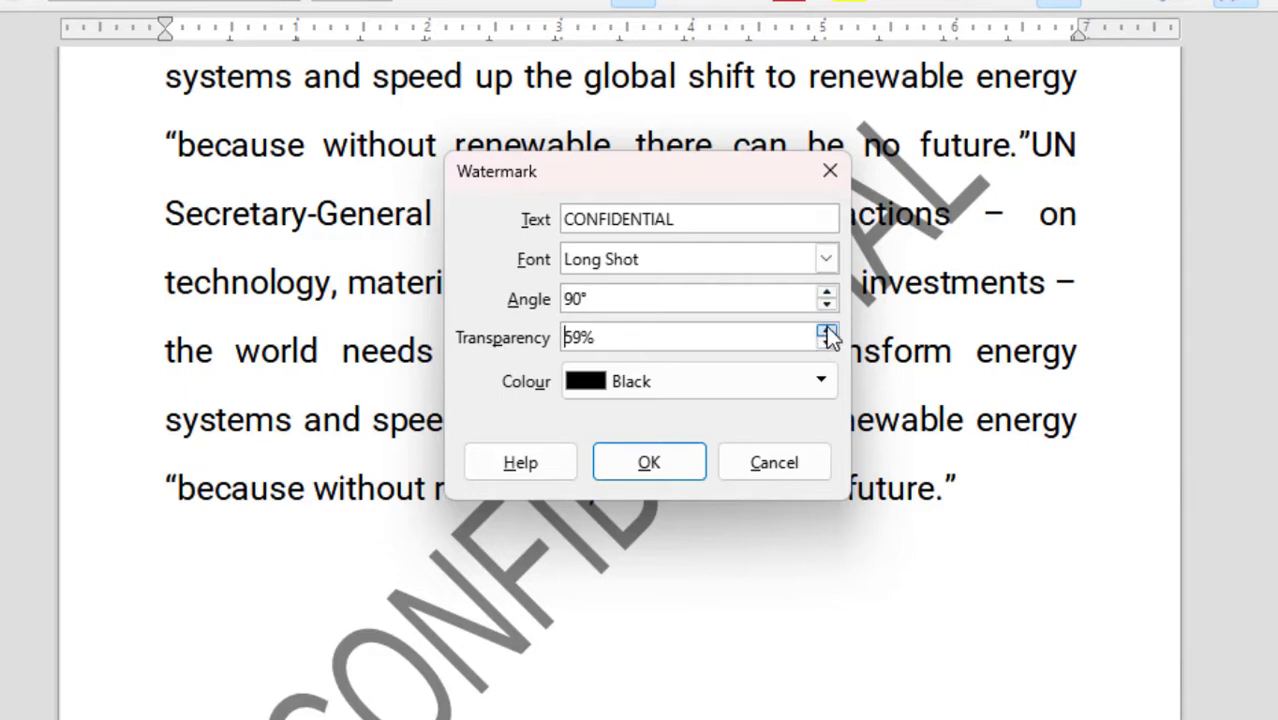
{"action": "left_click", "coordinate": [826, 333]}
{"action": "left_click", "coordinate": [813, 380]}
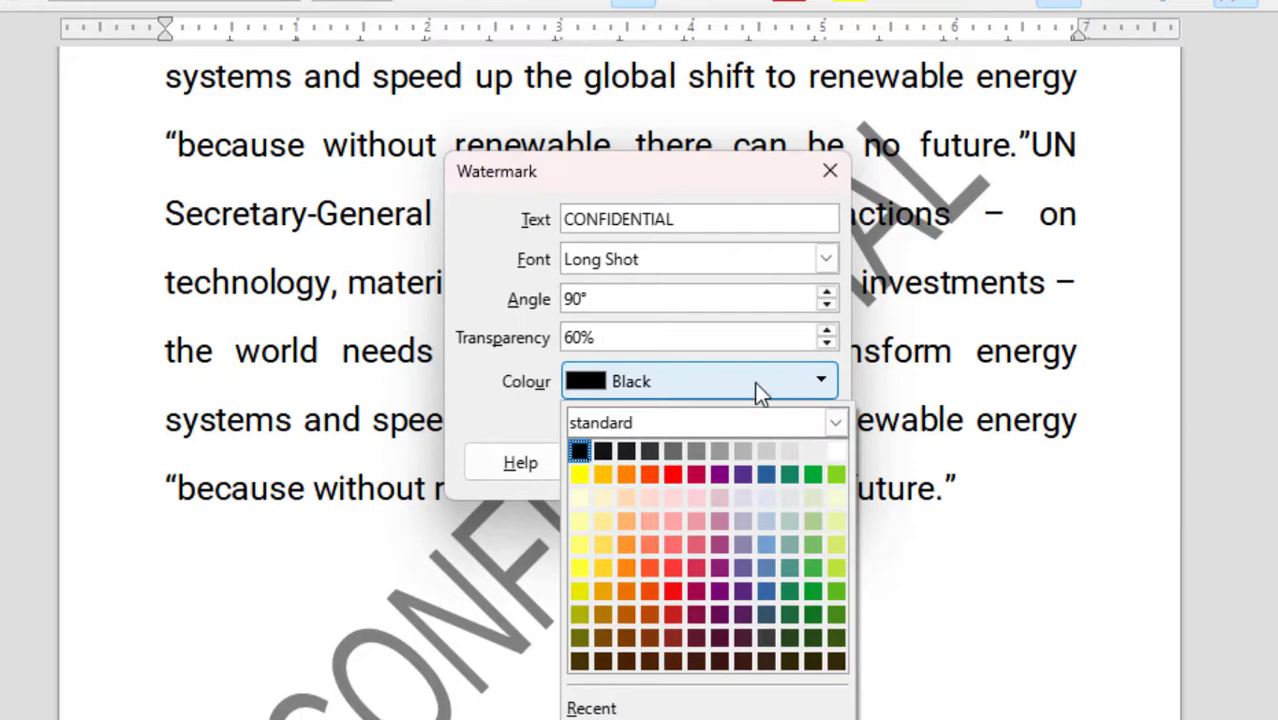
{"action": "left_click", "coordinate": [579, 474]}
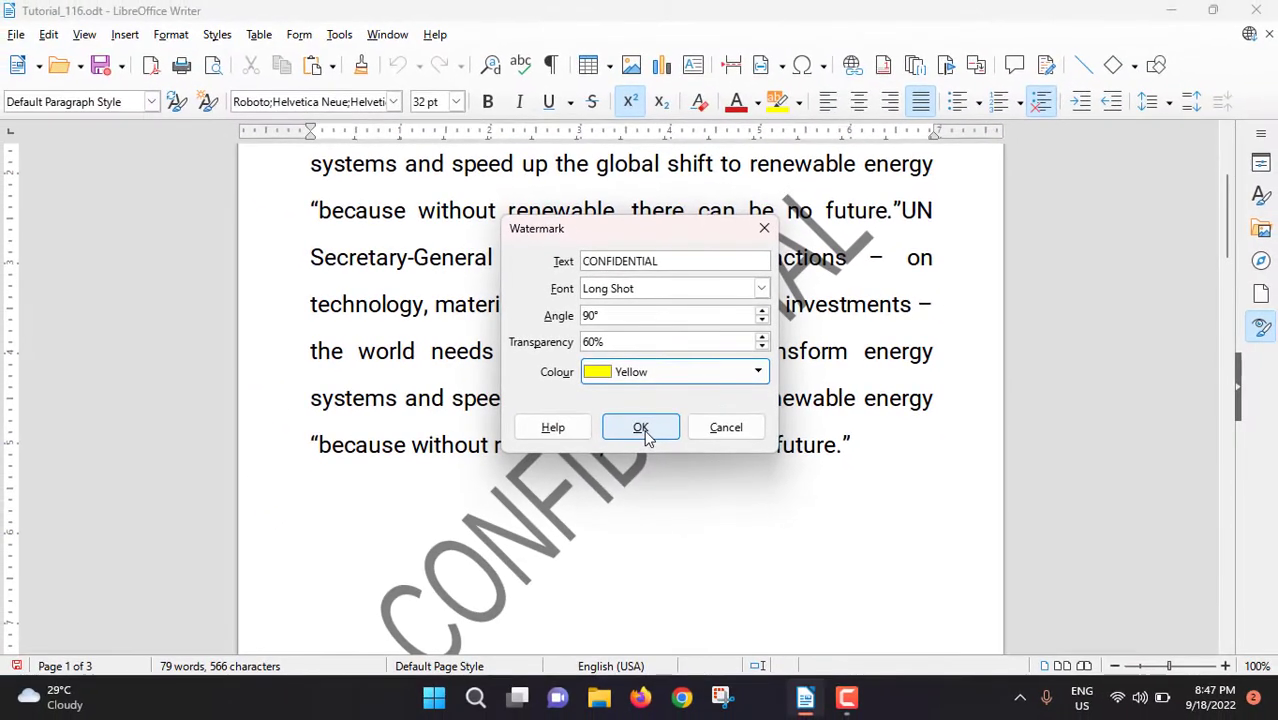
Apply the yellow vertical watermark and scroll the pages to inspect it
{"action": "left_click", "coordinate": [641, 428]}
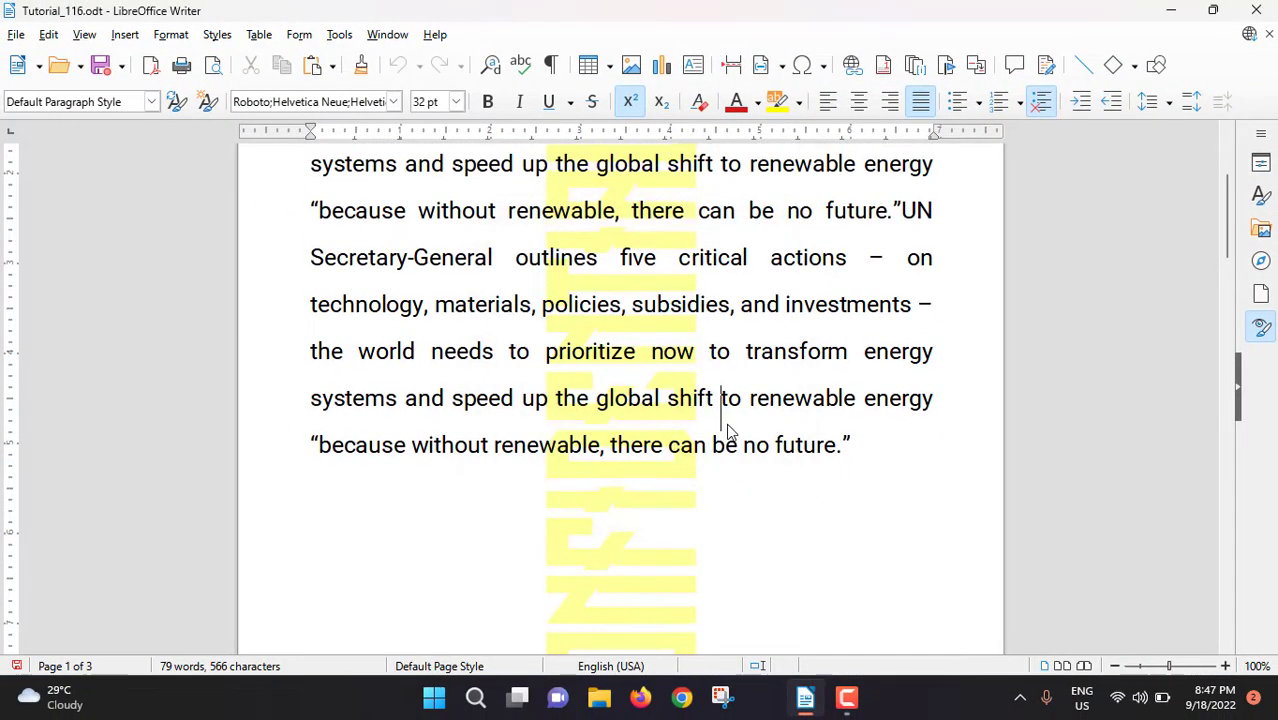
{"action": "scroll", "coordinate": [790, 425], "scroll_direction": "down", "scroll_amount": 10}
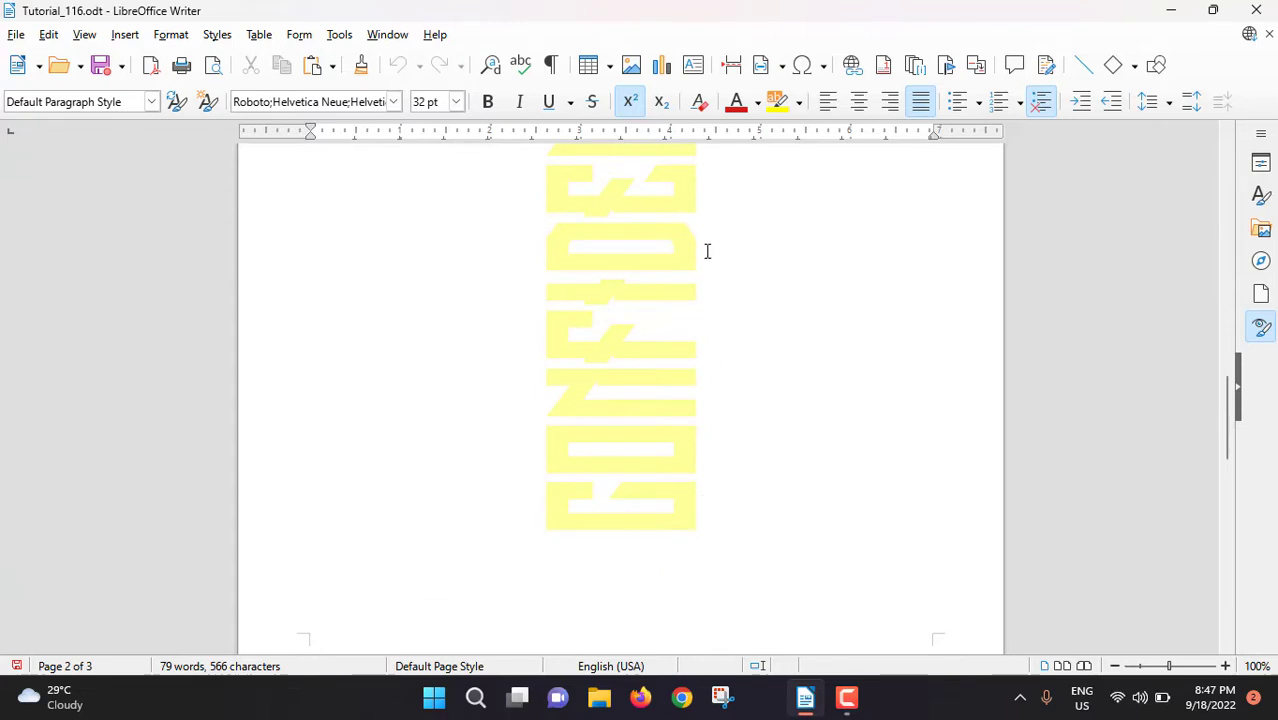
{"action": "scroll", "coordinate": [813, 471], "scroll_direction": "up", "scroll_amount": 5}
{"action": "scroll", "coordinate": [827, 445], "scroll_direction": "up", "scroll_amount": 5}
{"action": "scroll", "coordinate": [827, 445], "scroll_direction": "up", "scroll_amount": 3}
Revert the watermark to black Liberation Sans at 45° and apply it
{"action": "left_click", "coordinate": [176, 40]}
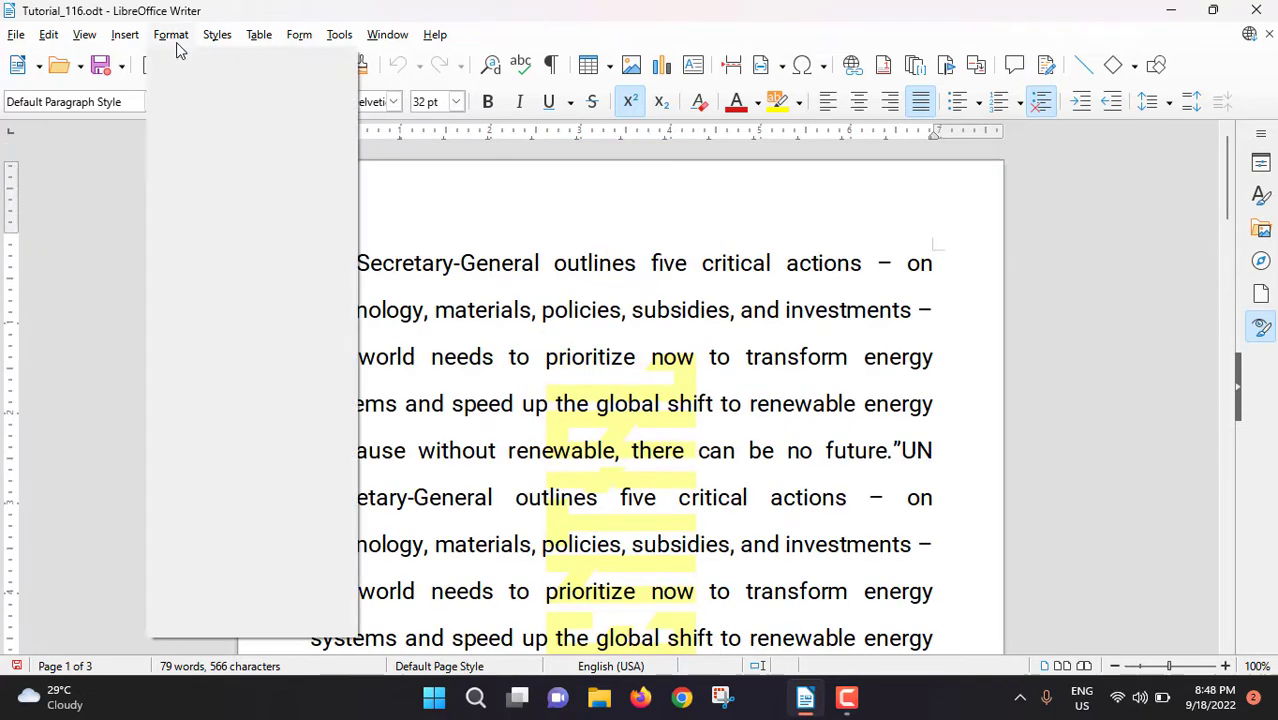
{"action": "left_click", "coordinate": [240, 369]}
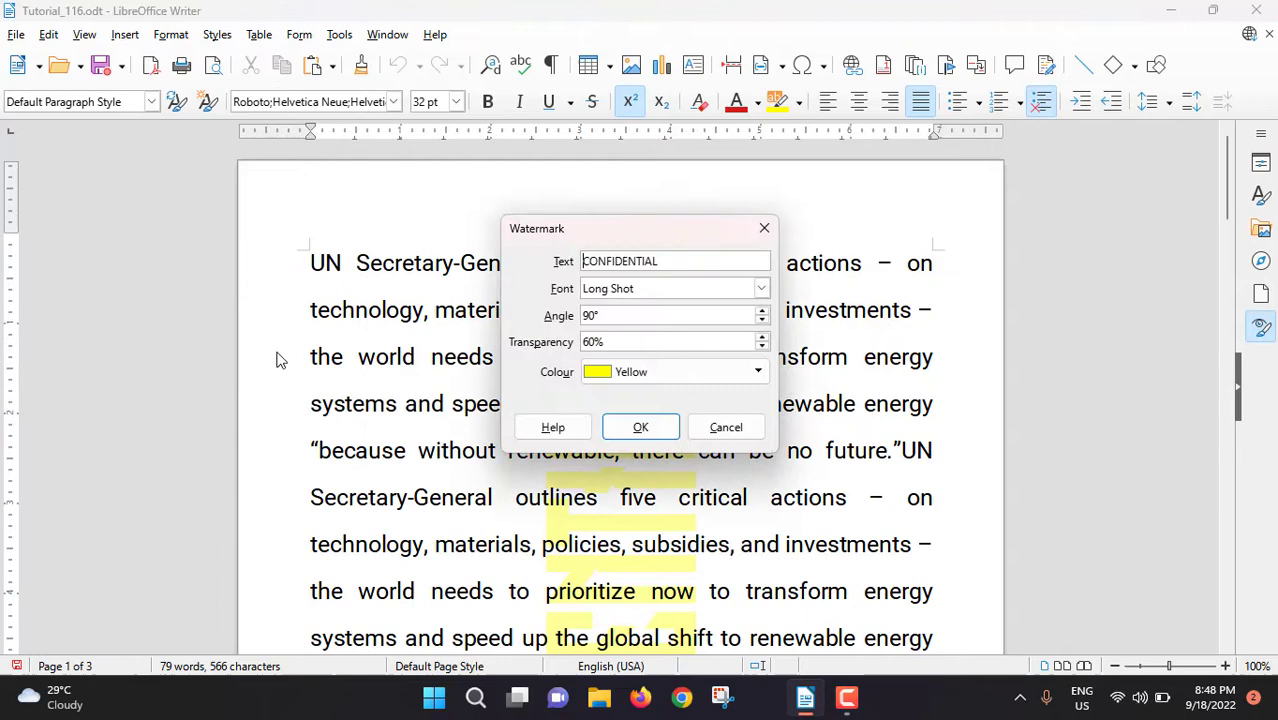
{"action": "left_click", "coordinate": [761, 288]}
{"action": "left_click", "coordinate": [648, 340]}
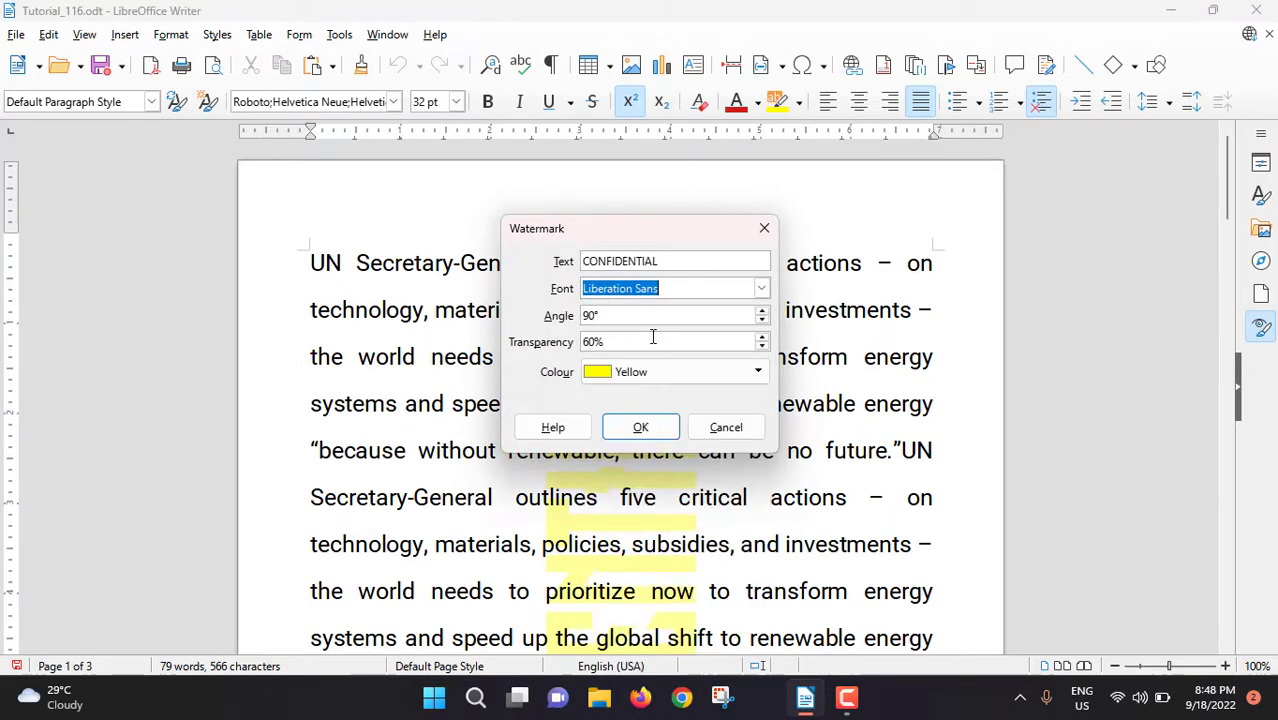
{"action": "left_click", "coordinate": [762, 316]}
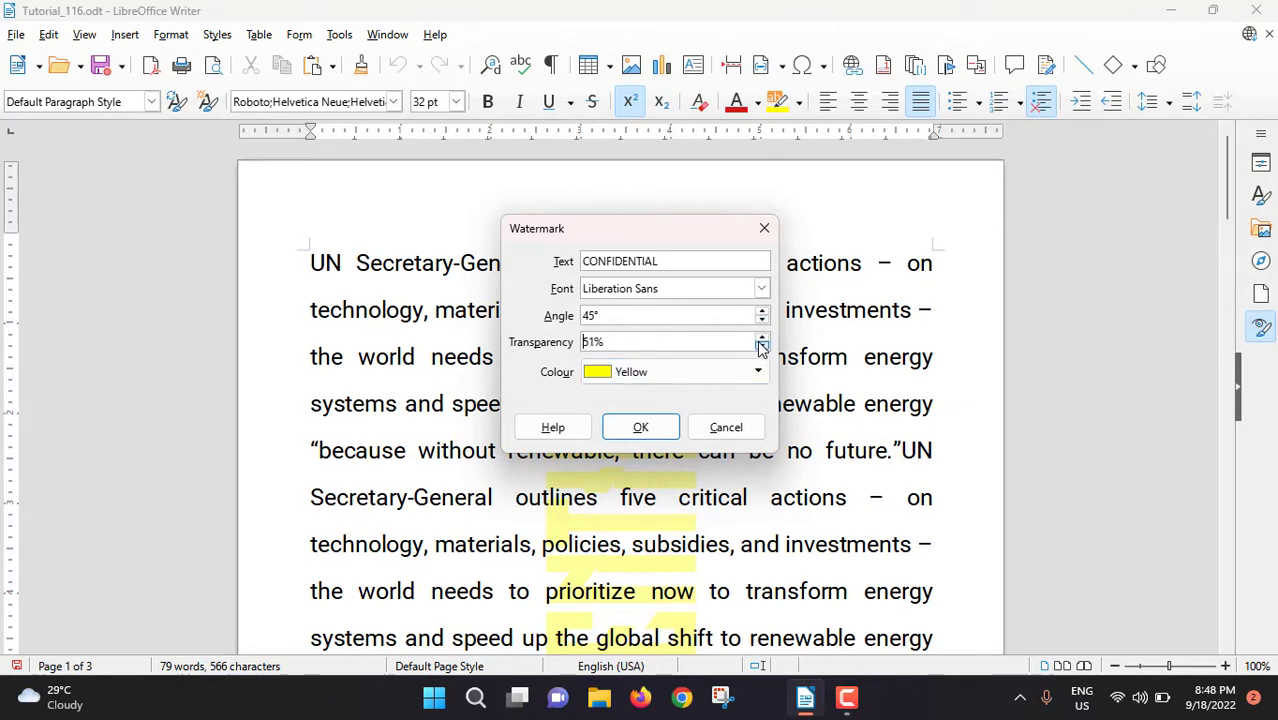
{"action": "left_click", "coordinate": [757, 372]}
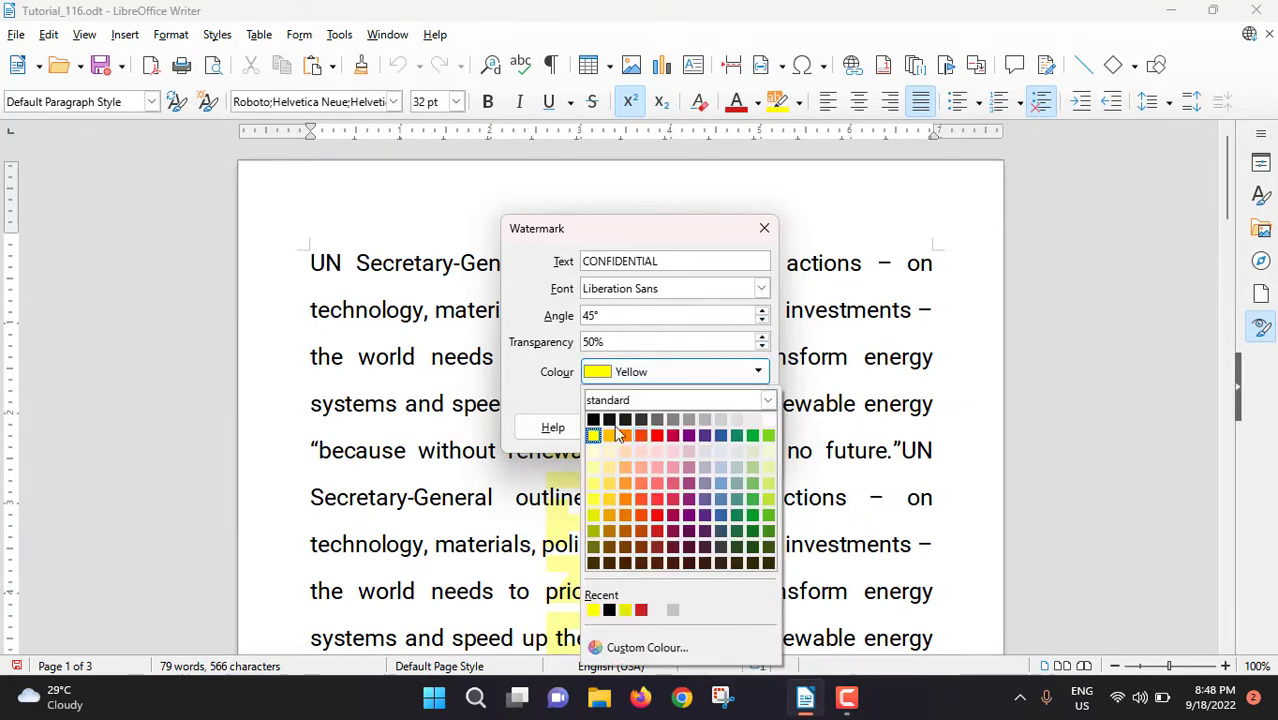
{"action": "left_click", "coordinate": [594, 420]}
{"action": "left_click", "coordinate": [667, 432]}
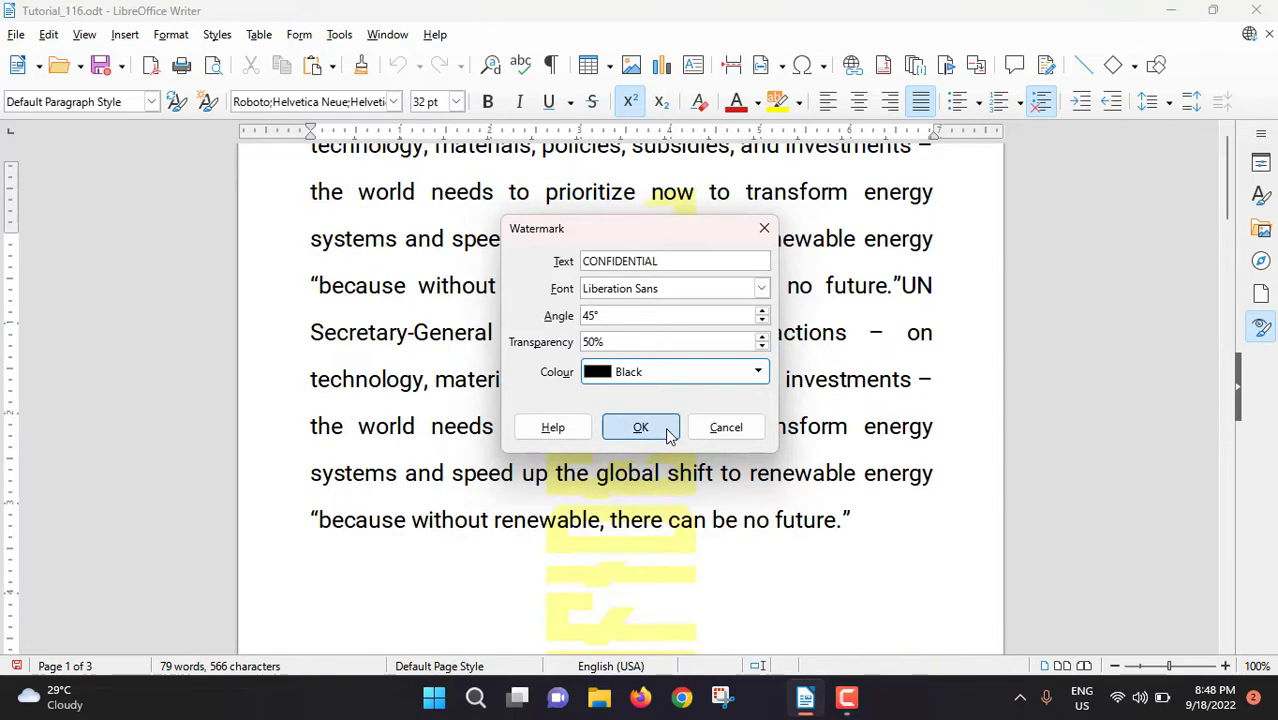
{"action": "left_click", "coordinate": [727, 432]}
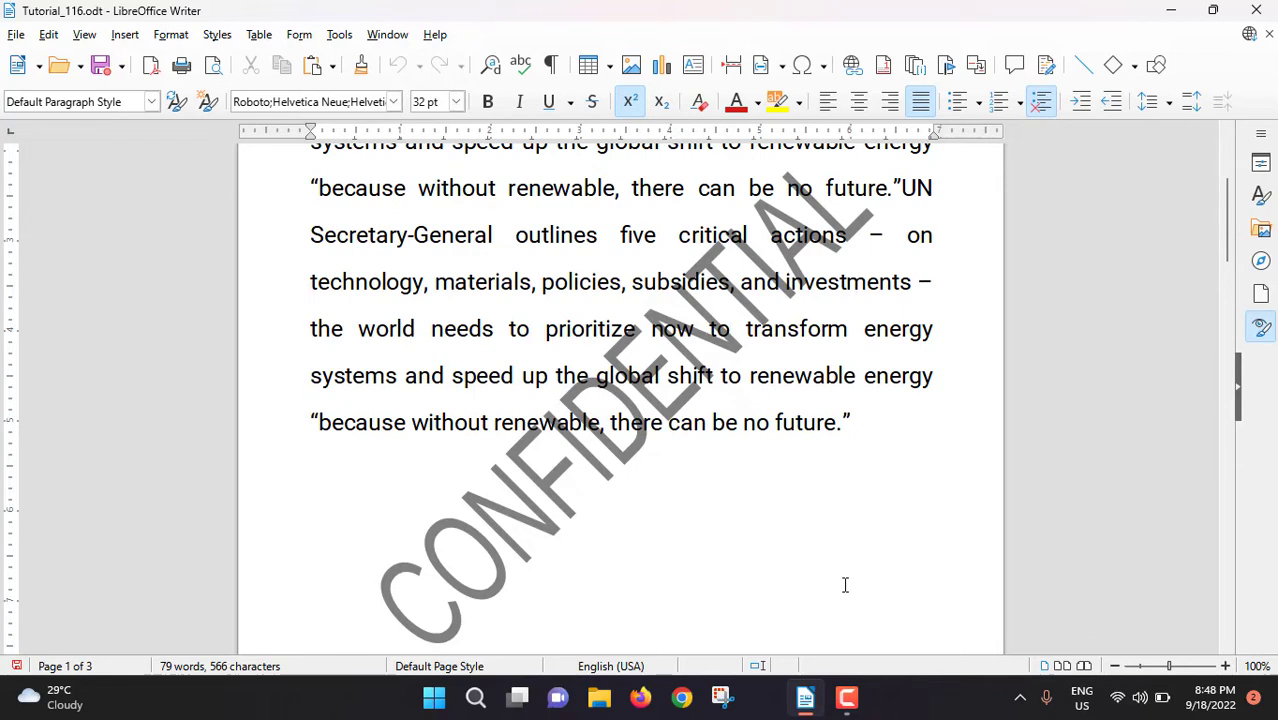
Create a new document and insert the Tutorial_114.png logo from the Desktop
{"action": "key", "text": "ctrl+n"}
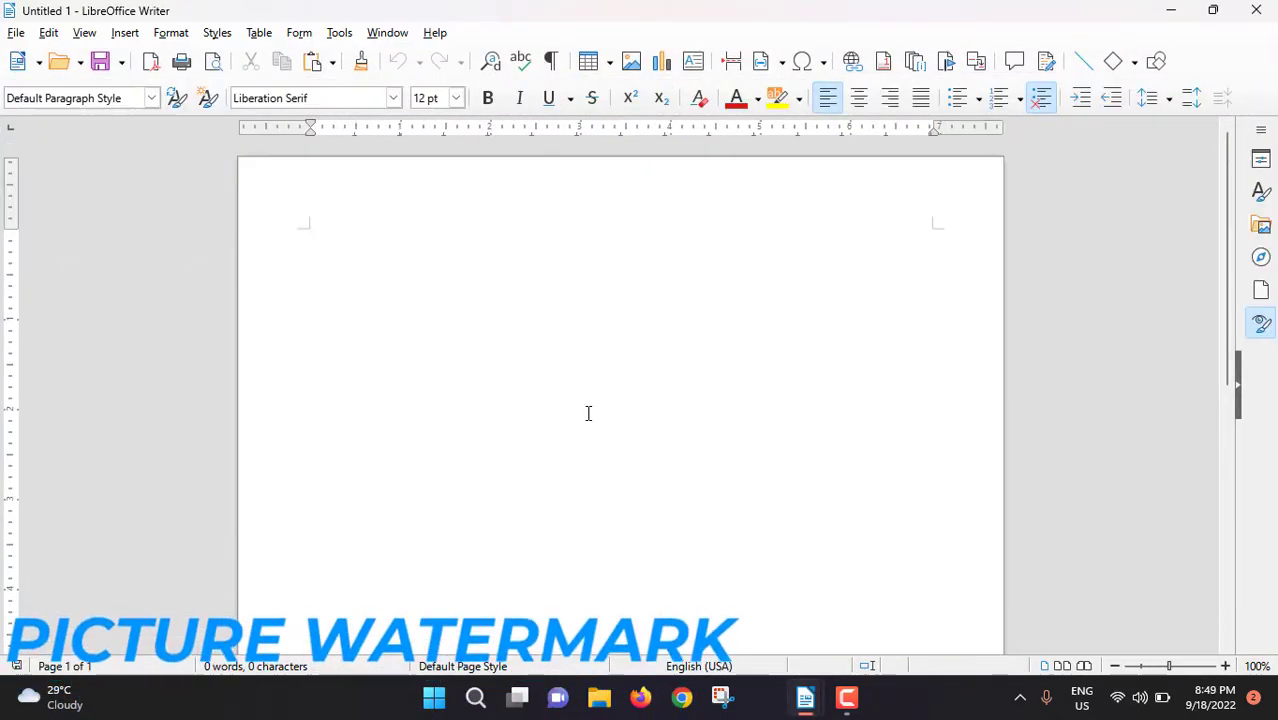
{"action": "left_click", "coordinate": [632, 61]}
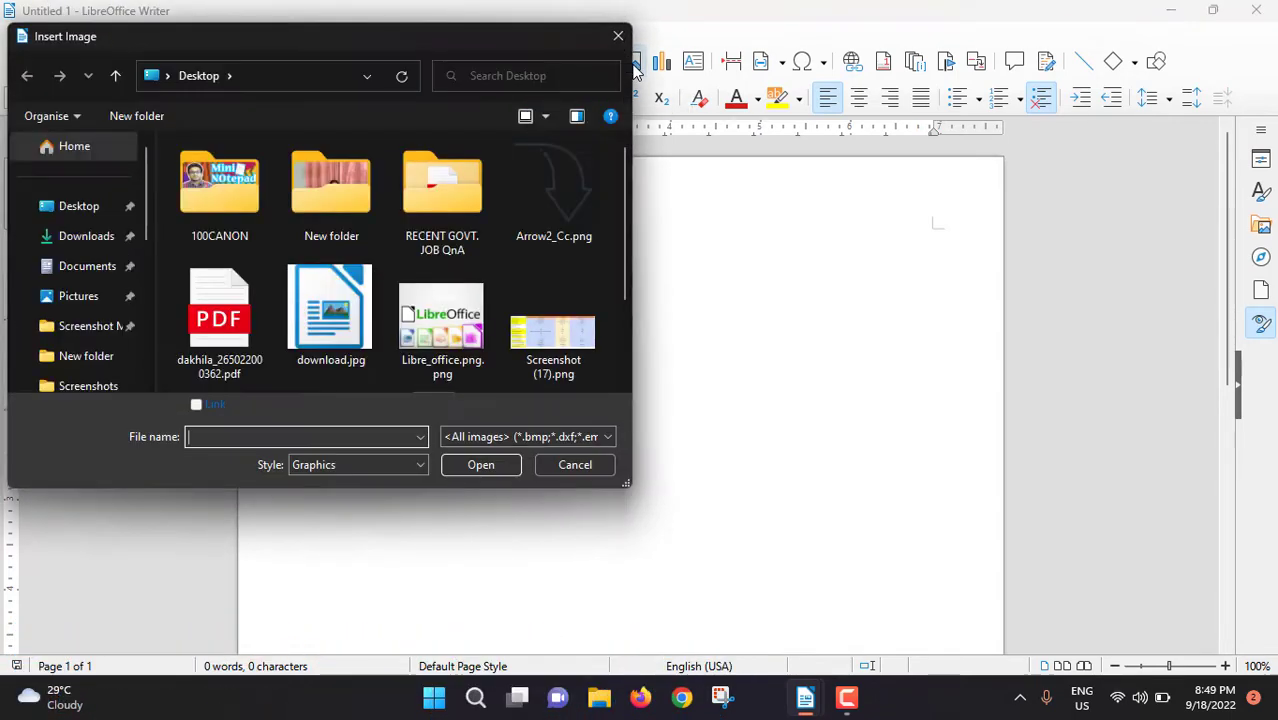
{"action": "left_click", "coordinate": [79, 212]}
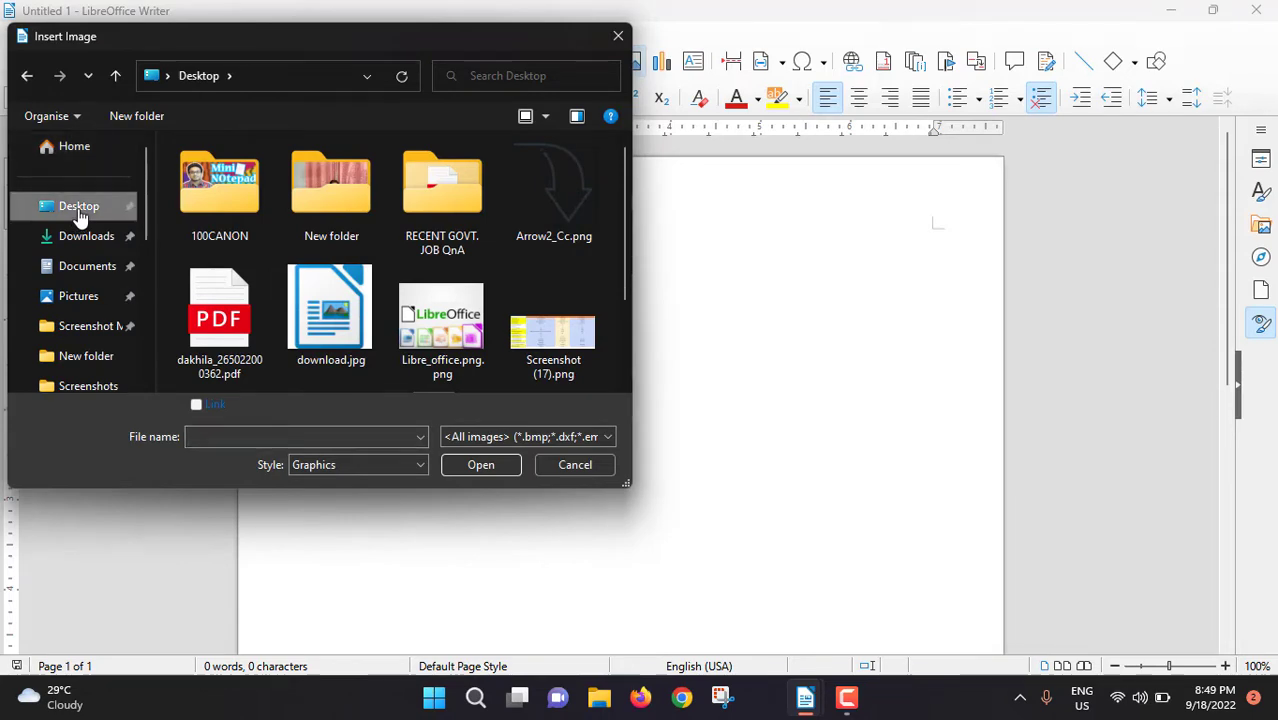
{"action": "scroll", "coordinate": [442, 320], "scroll_direction": "down", "scroll_amount": 2}
{"action": "left_click", "coordinate": [328, 300]}
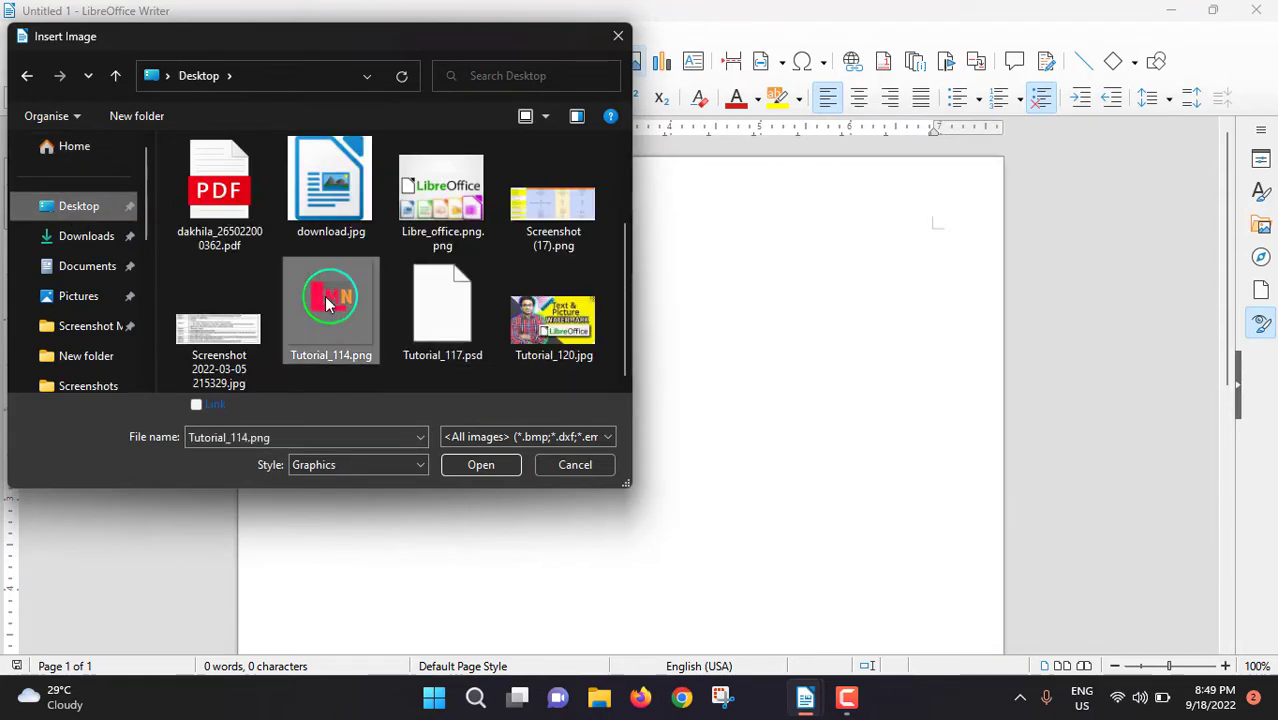
{"action": "left_click", "coordinate": [480, 466]}
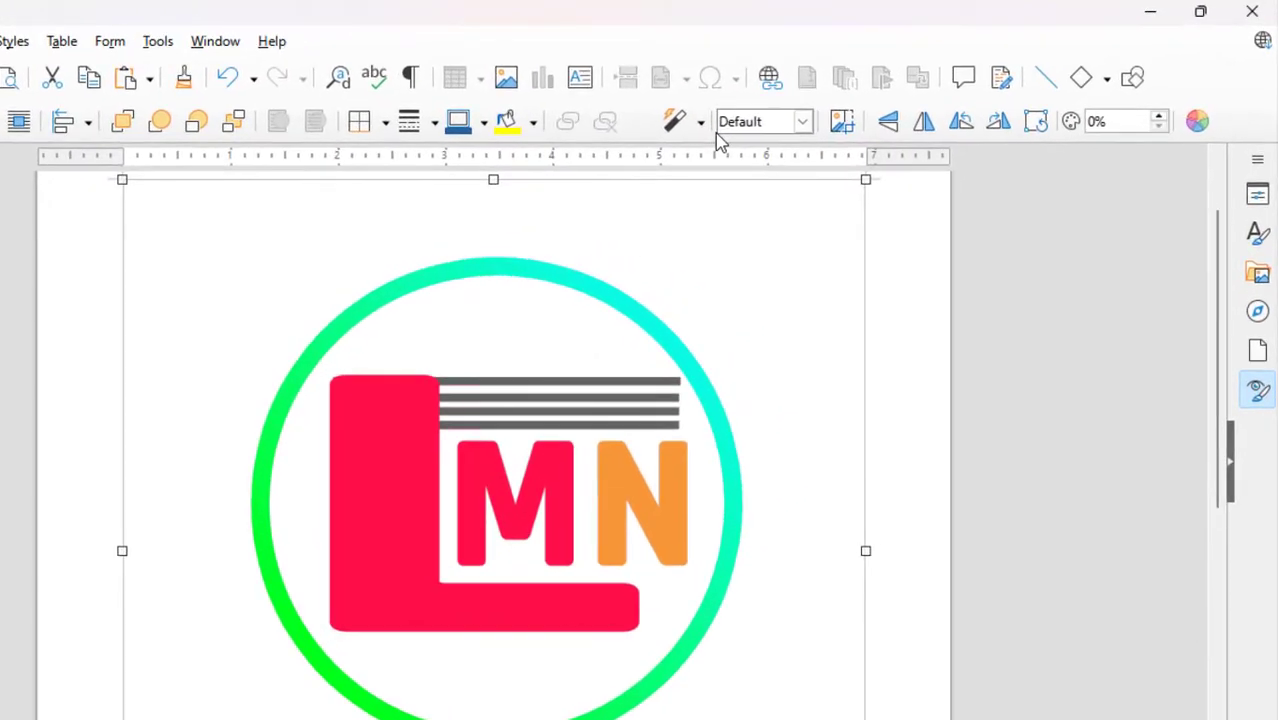
Set the logo's image mode to Watermark and its wrap to Through, then deselect it
{"action": "left_click", "coordinate": [803, 122]}
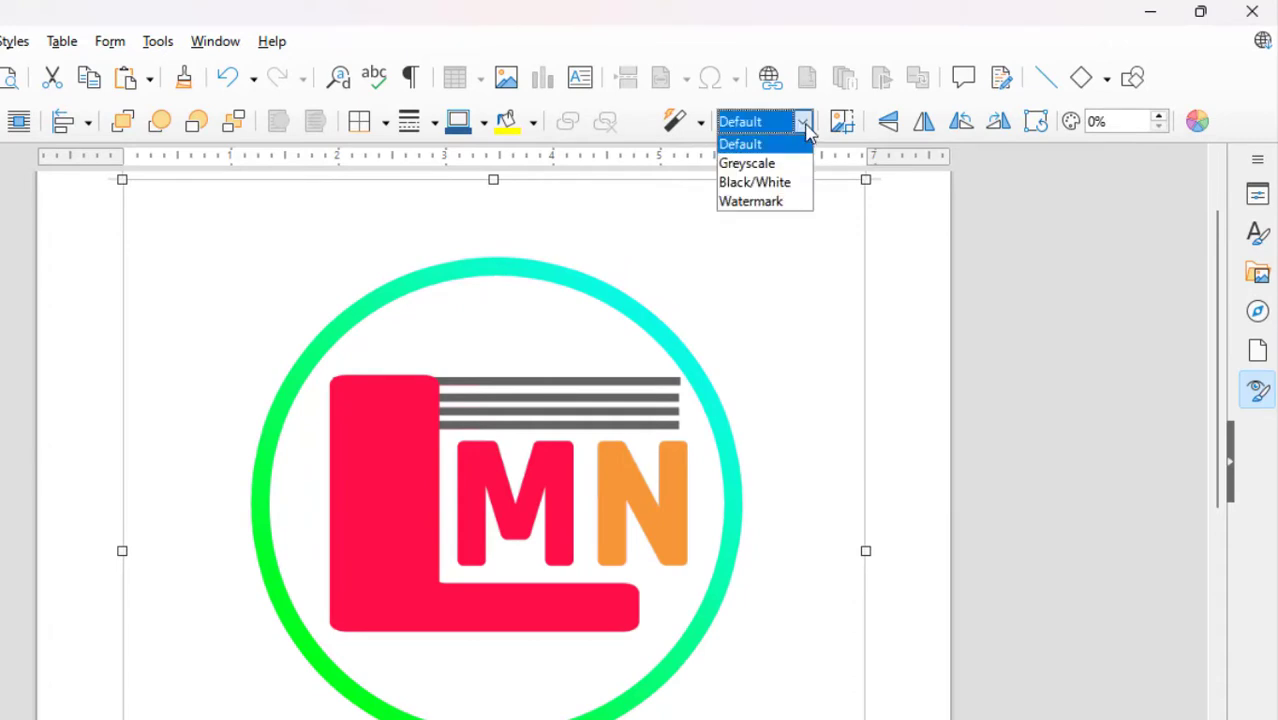
{"action": "left_click", "coordinate": [765, 203]}
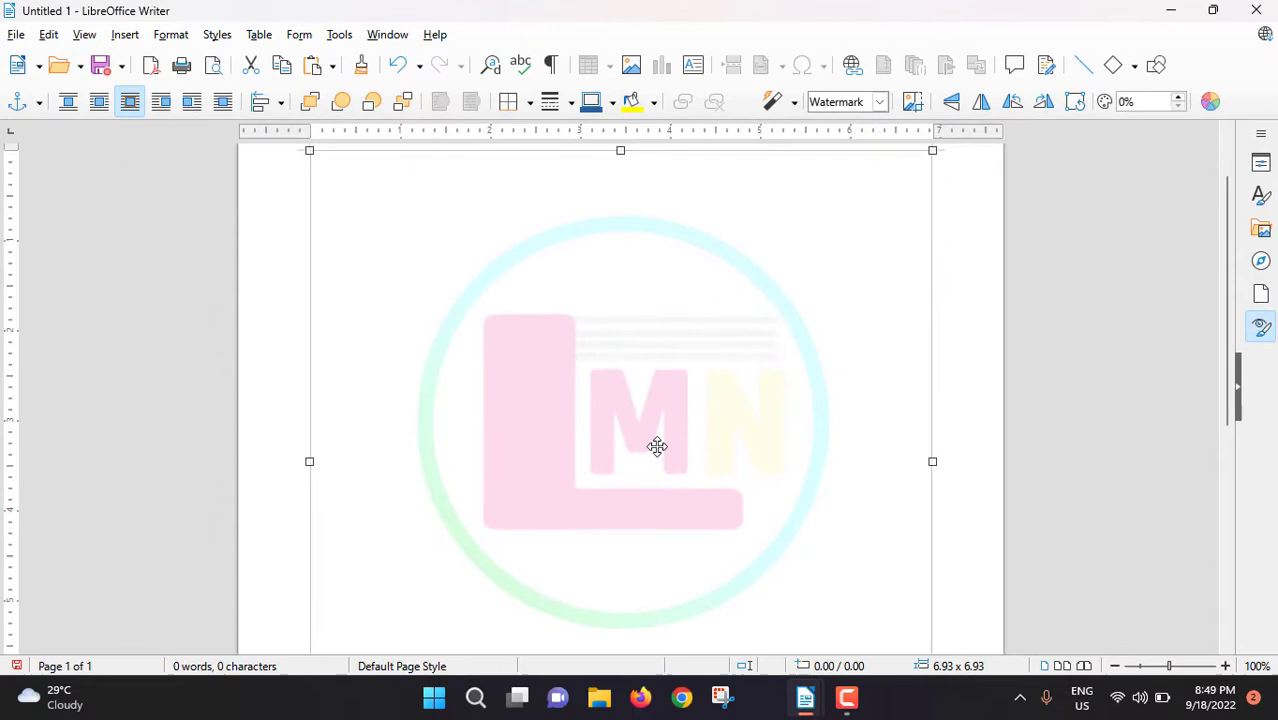
{"action": "right_click", "coordinate": [658, 420]}
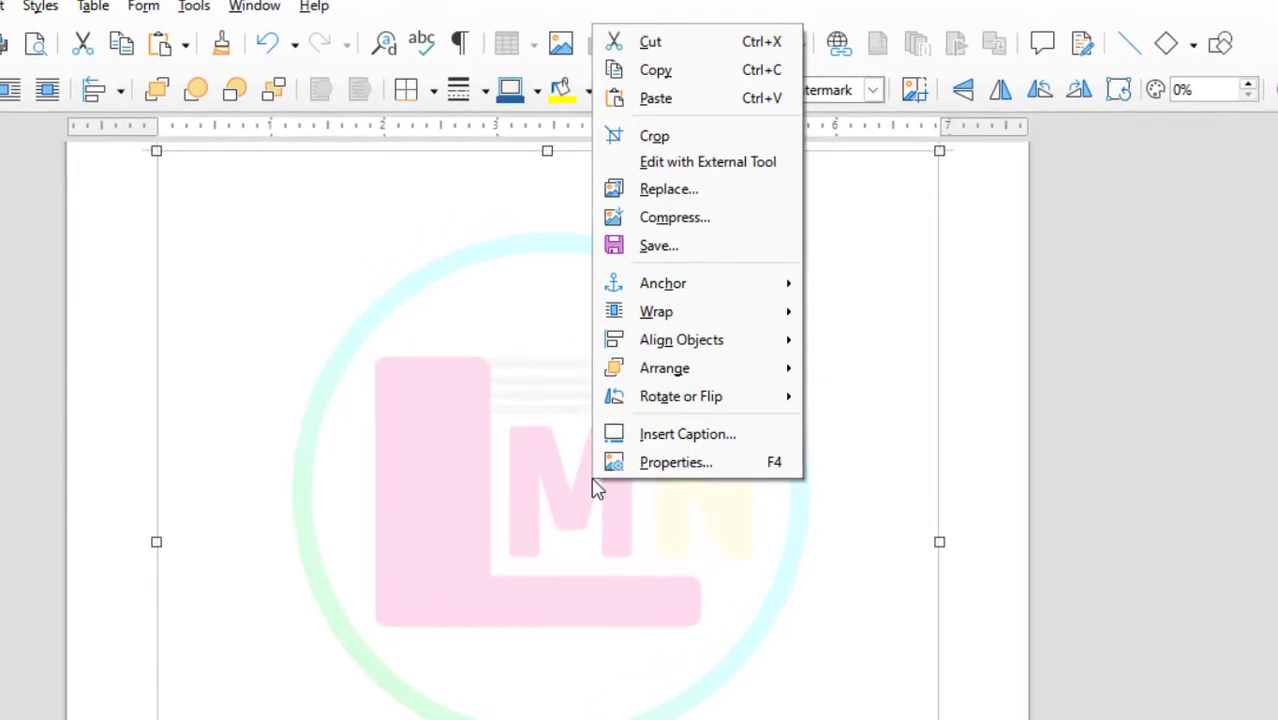
{"action": "mouse_move", "coordinate": [656, 311]}
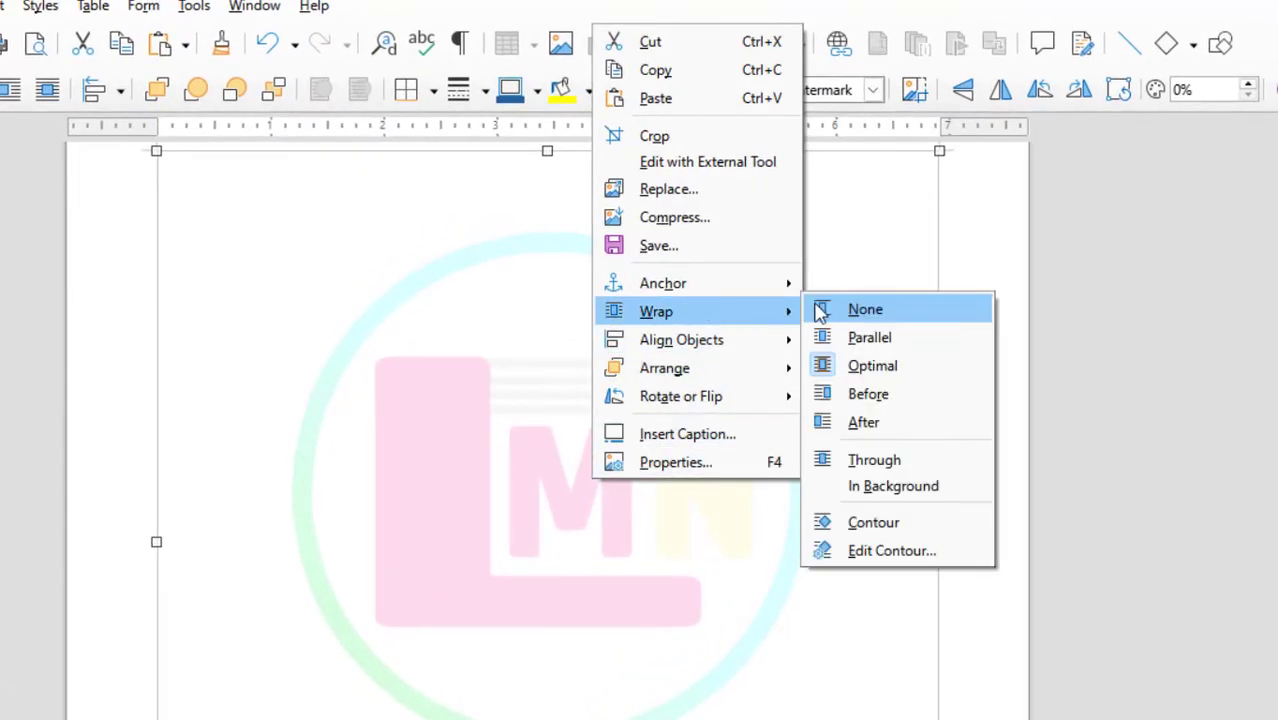
{"action": "left_click", "coordinate": [874, 460]}
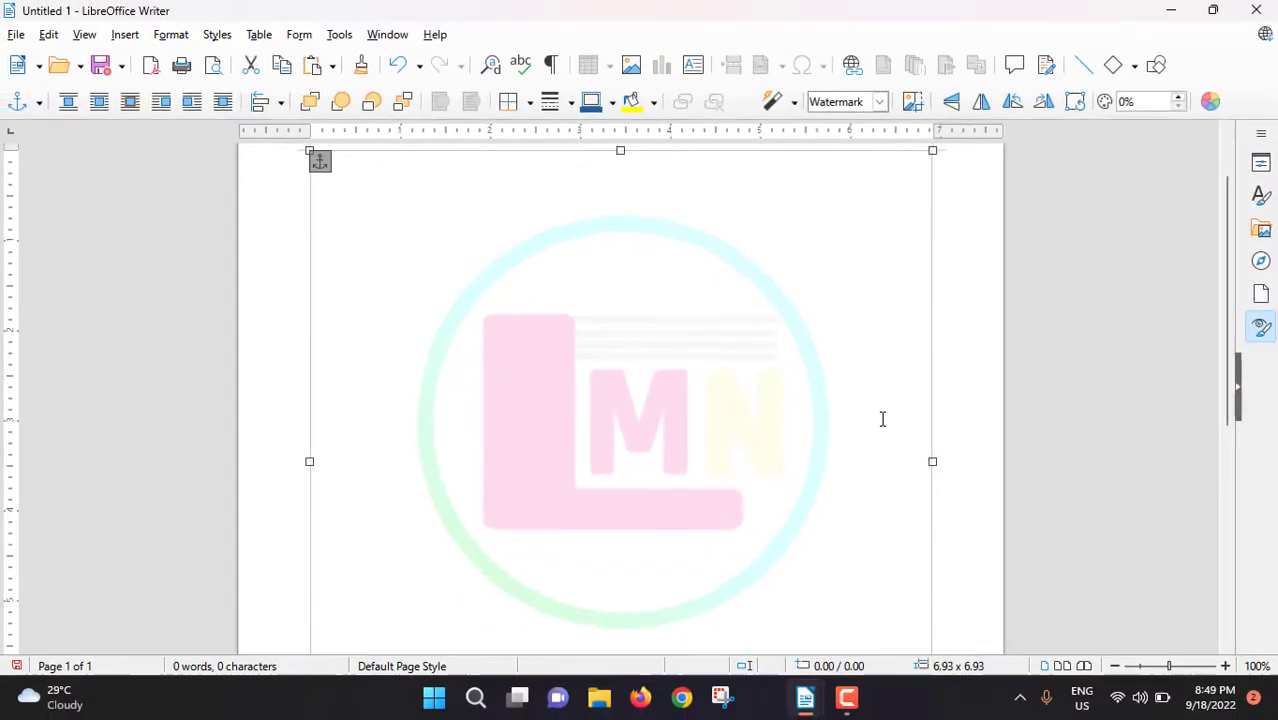
{"action": "key", "text": "Escape"}
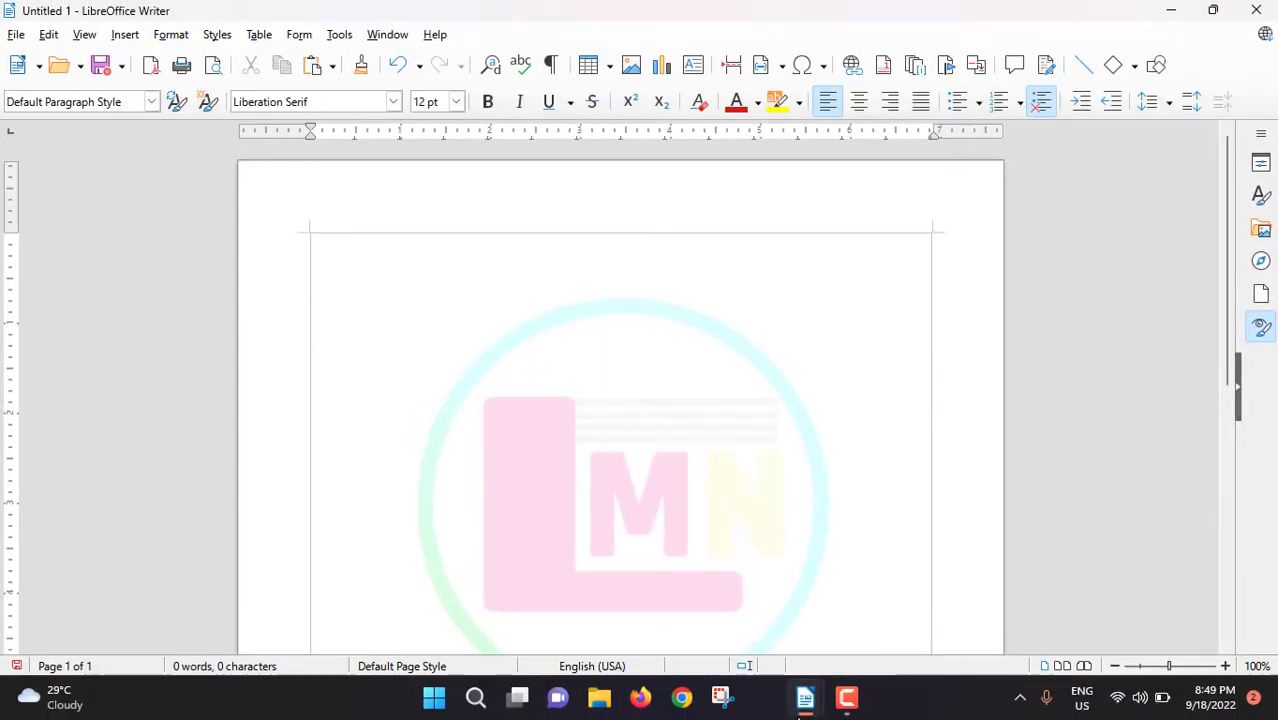
Select and copy all the article text in Tutorial_116
{"action": "mouse_move", "coordinate": [805, 698]}
{"action": "left_click", "coordinate": [703, 605]}
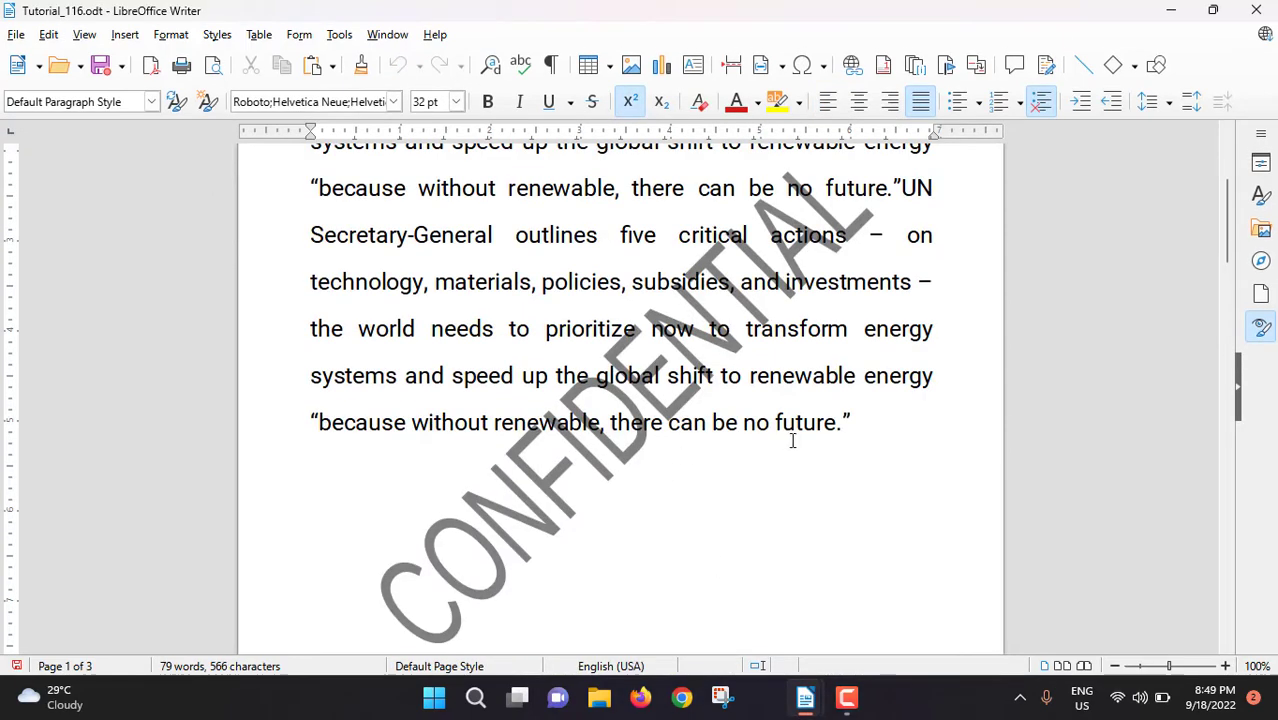
{"action": "scroll", "coordinate": [579, 437], "scroll_direction": "up", "scroll_amount": 5}
{"action": "key", "text": "ctrl+a"}
{"action": "right_click", "coordinate": [731, 233]}
{"action": "left_click", "coordinate": [760, 268]}
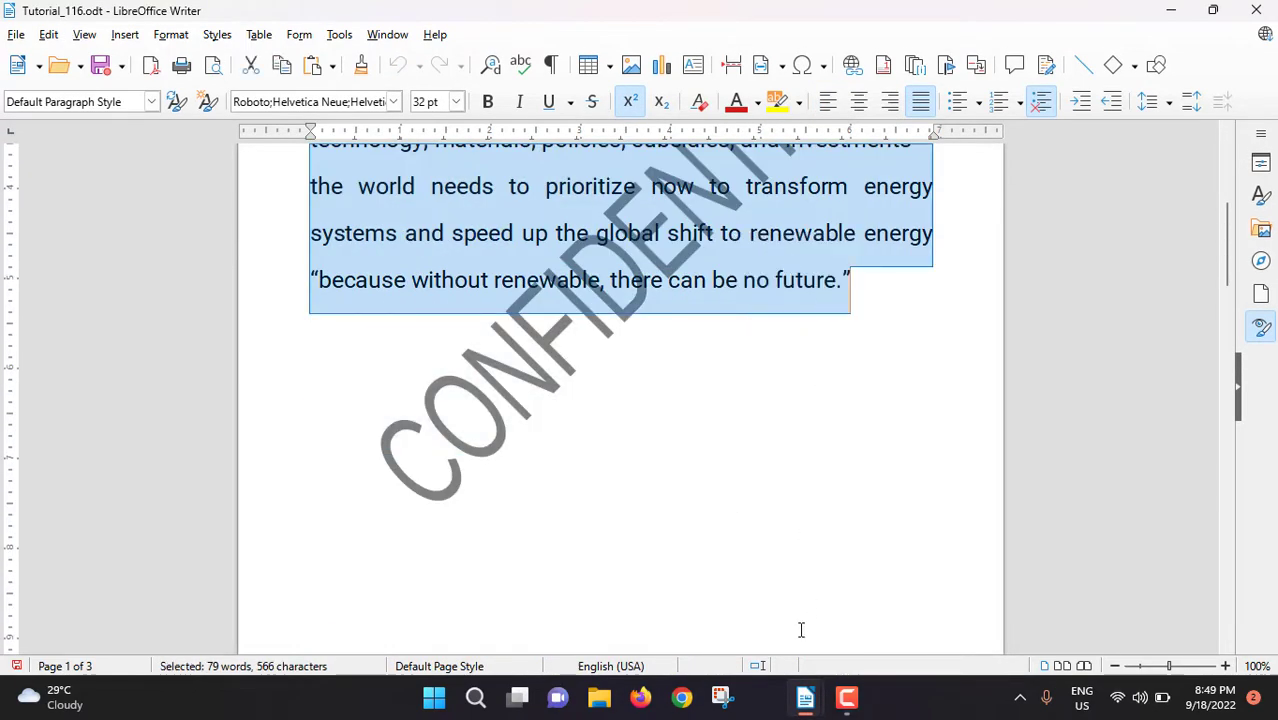
Paste the article text into Untitled 1 over the faded logo
{"action": "left_click", "coordinate": [828, 652]}
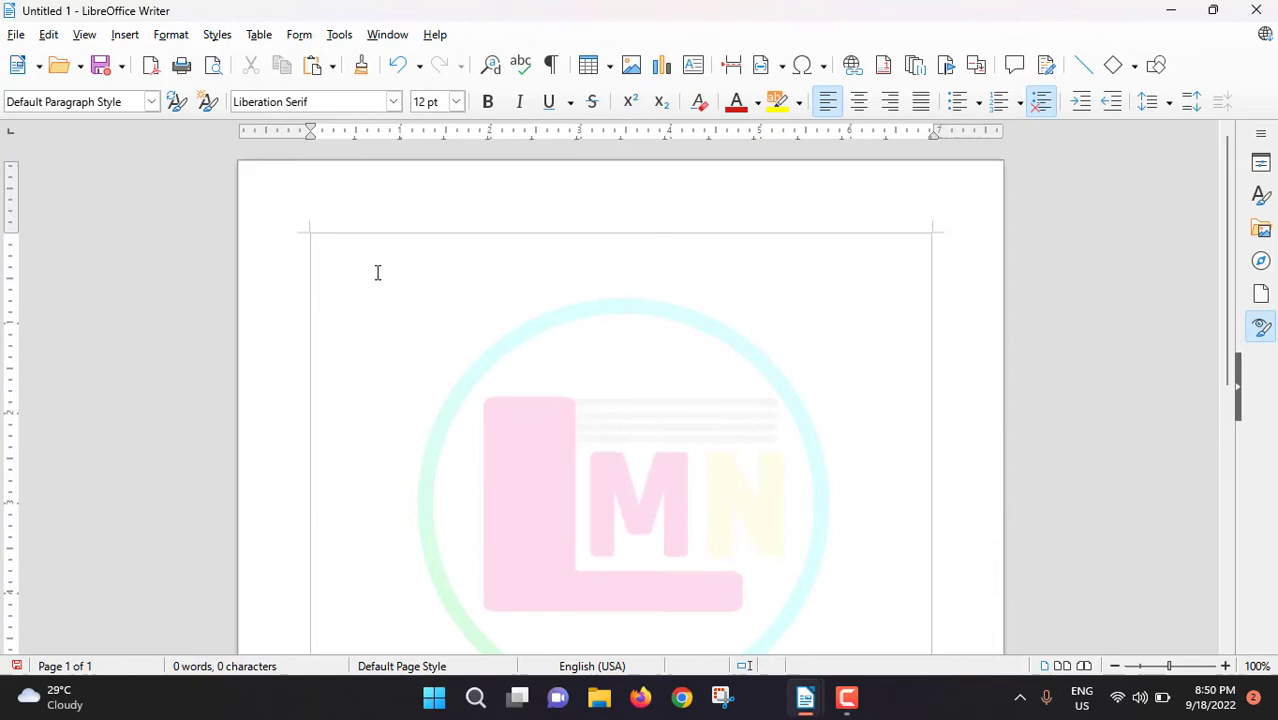
{"action": "key", "text": "ctrl+v"}
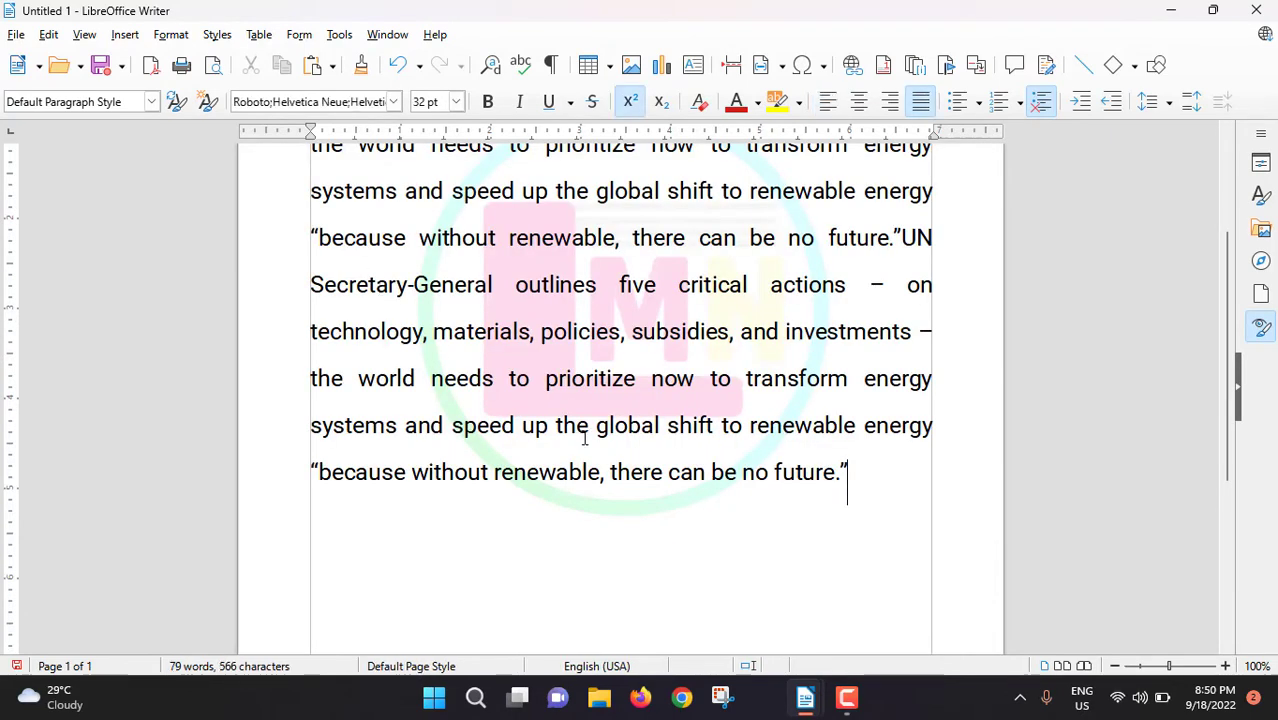
{"action": "scroll", "coordinate": [650, 480], "scroll_direction": "up", "scroll_amount": 5}
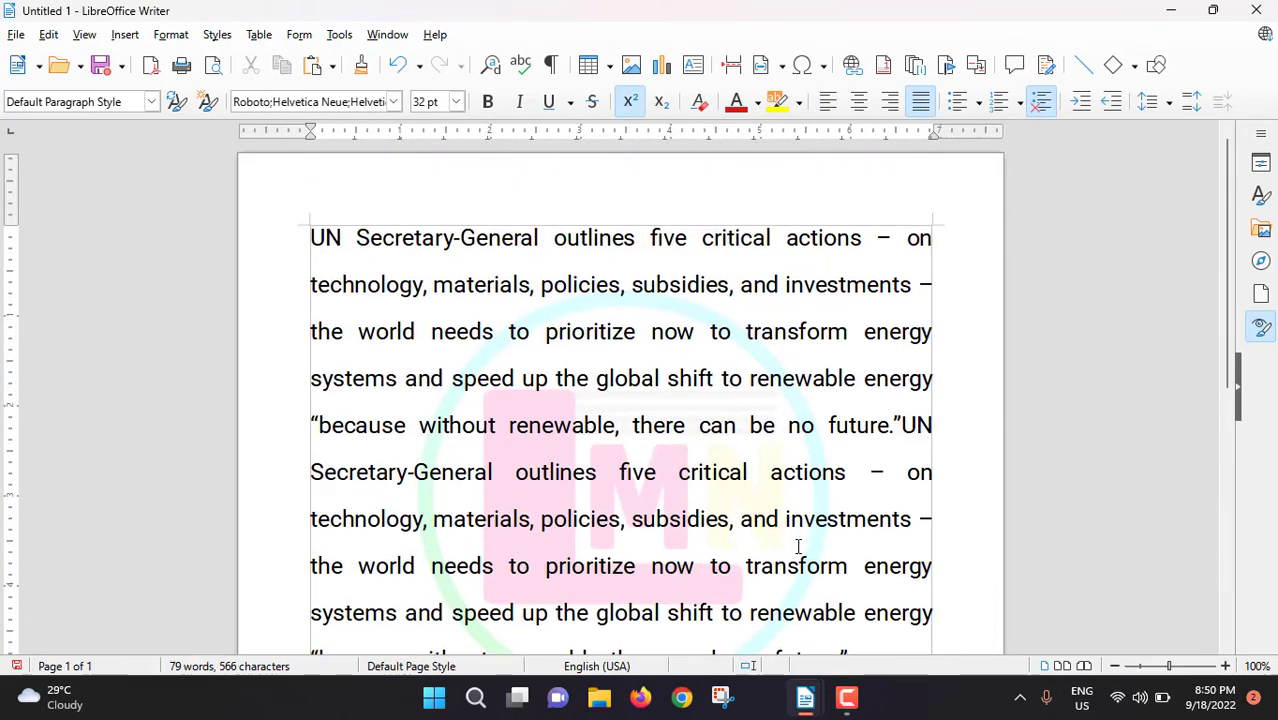
{"action": "scroll", "coordinate": [798, 546], "scroll_direction": "down", "scroll_amount": 4}
{"action": "scroll", "coordinate": [820, 547], "scroll_direction": "up", "scroll_amount": 1}
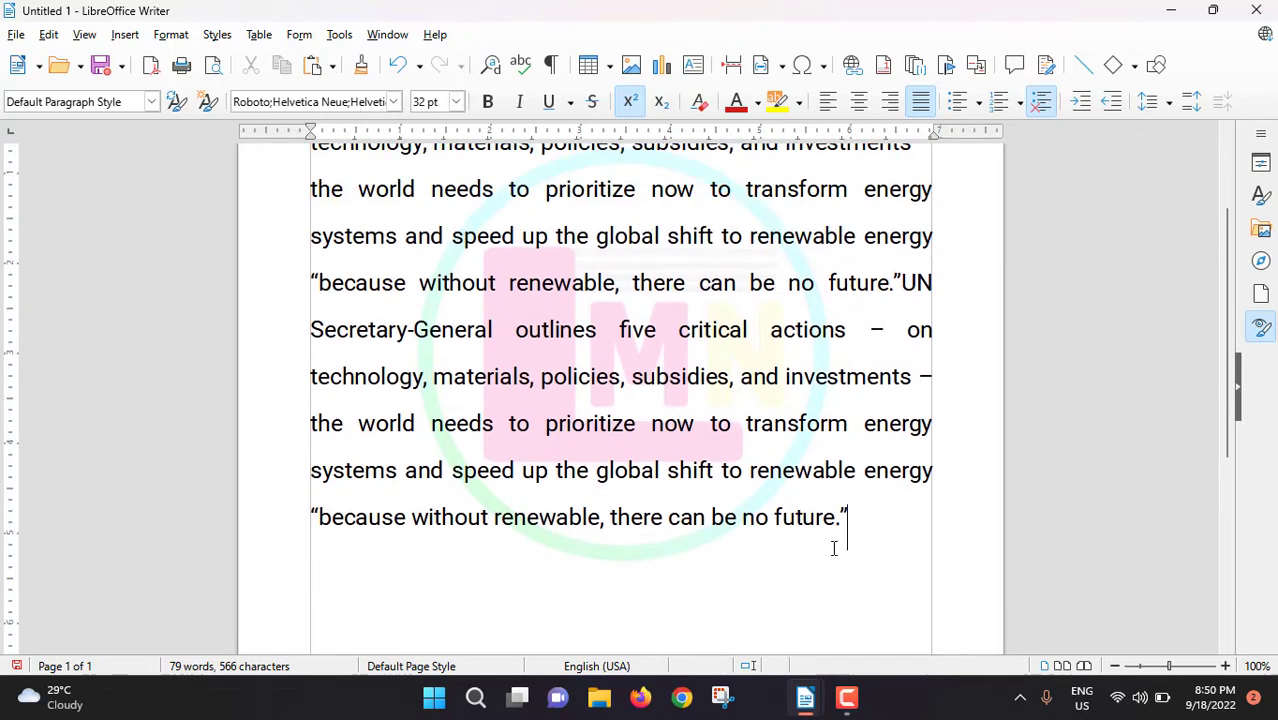
{"action": "scroll", "coordinate": [966, 539], "scroll_direction": "up", "scroll_amount": 1}
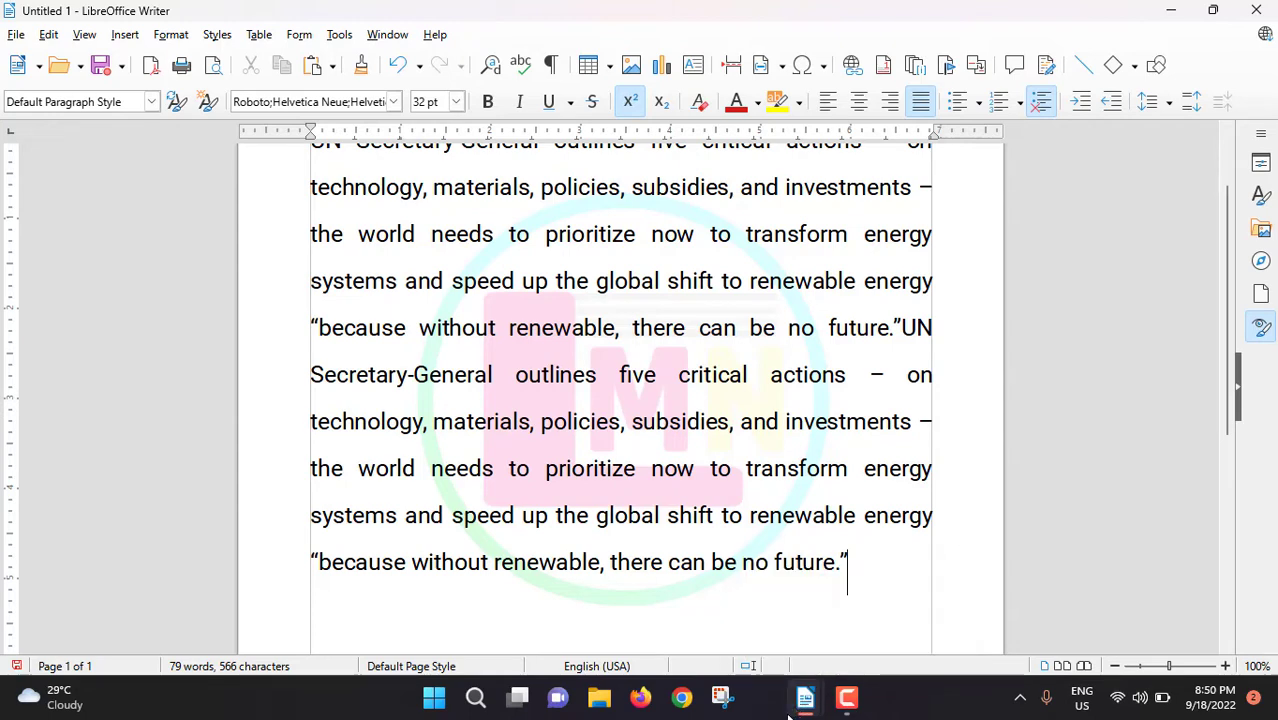
{"action": "left_click", "coordinate": [582, 503]}
{"action": "scroll", "coordinate": [588, 526], "scroll_direction": "down", "scroll_amount": 10}
{"action": "scroll", "coordinate": [588, 526], "scroll_direction": "down", "scroll_amount": 5}
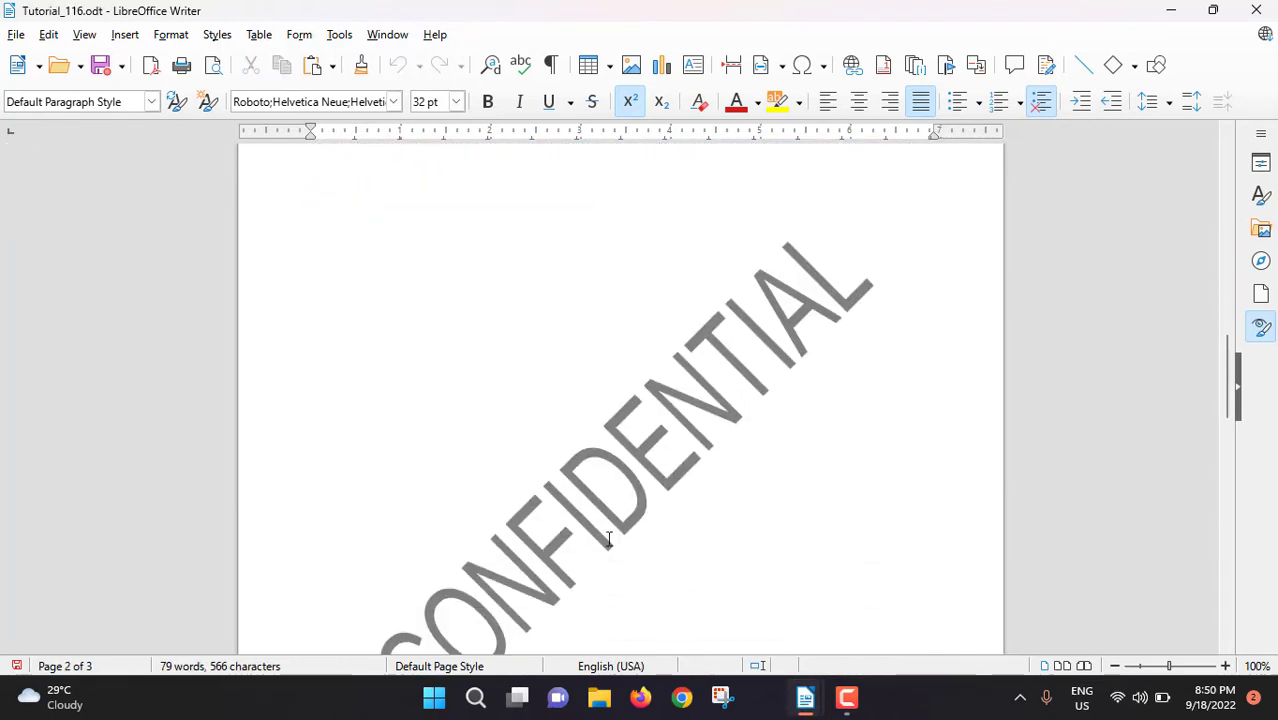